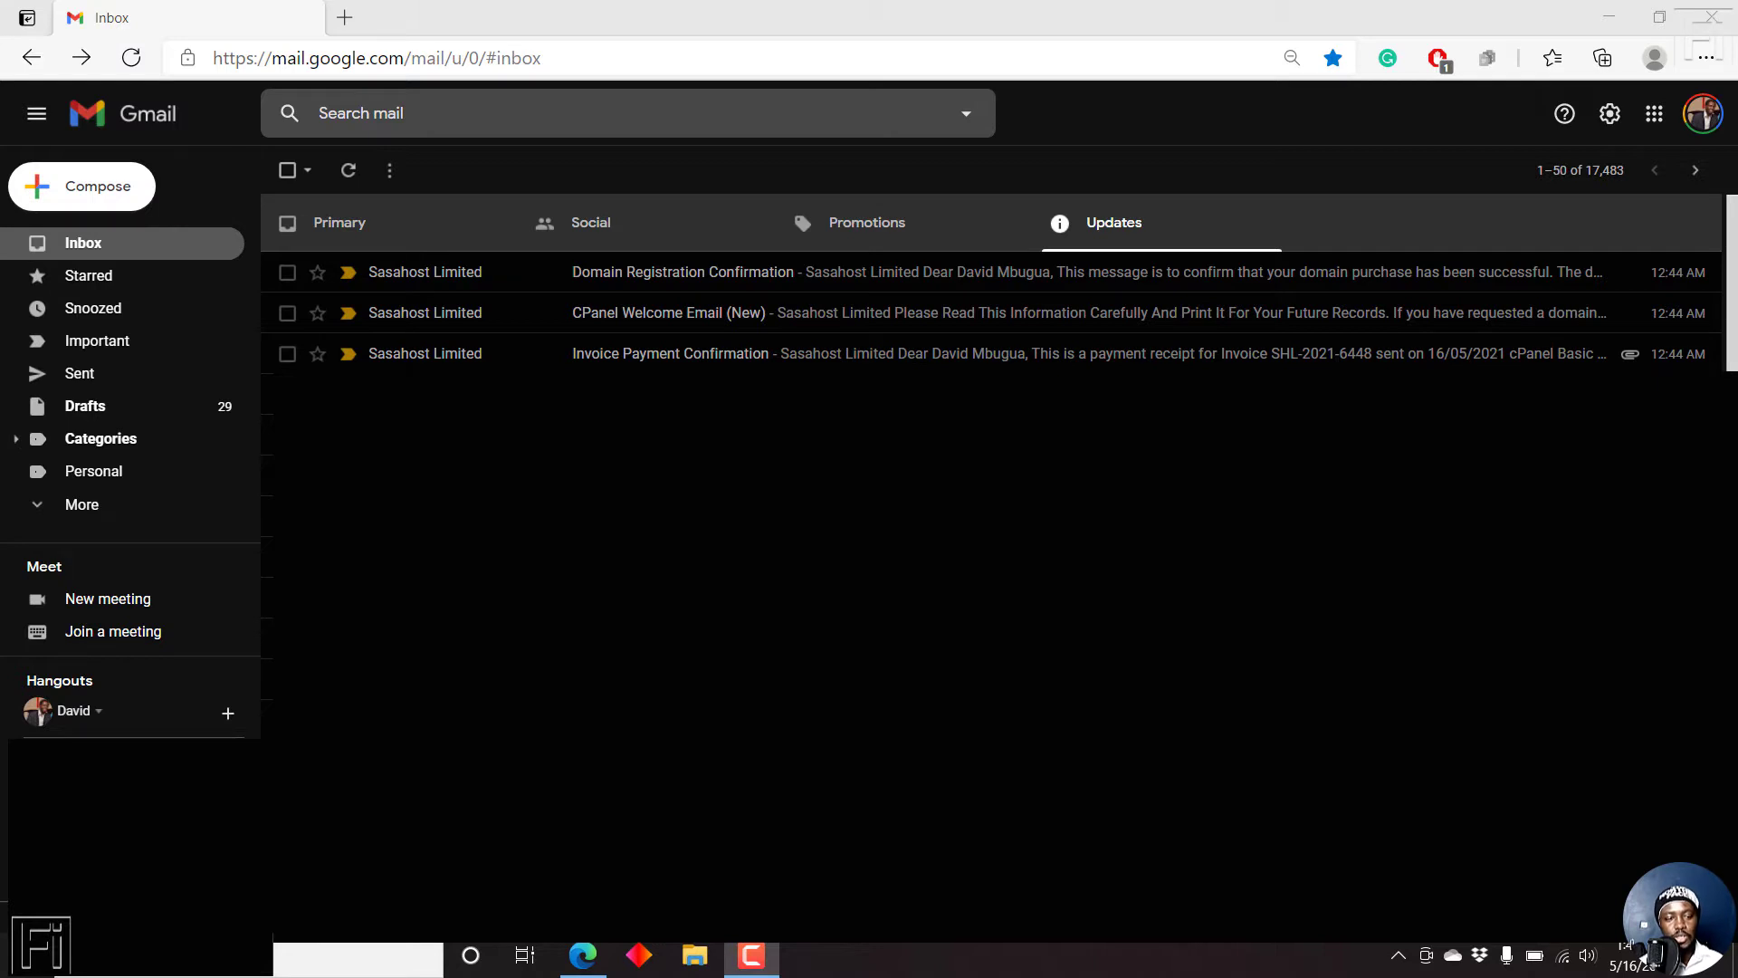
# - Open the CPanel Welcome Email and read through it down to the new account details and control panel address
pyautogui.click(922, 322)
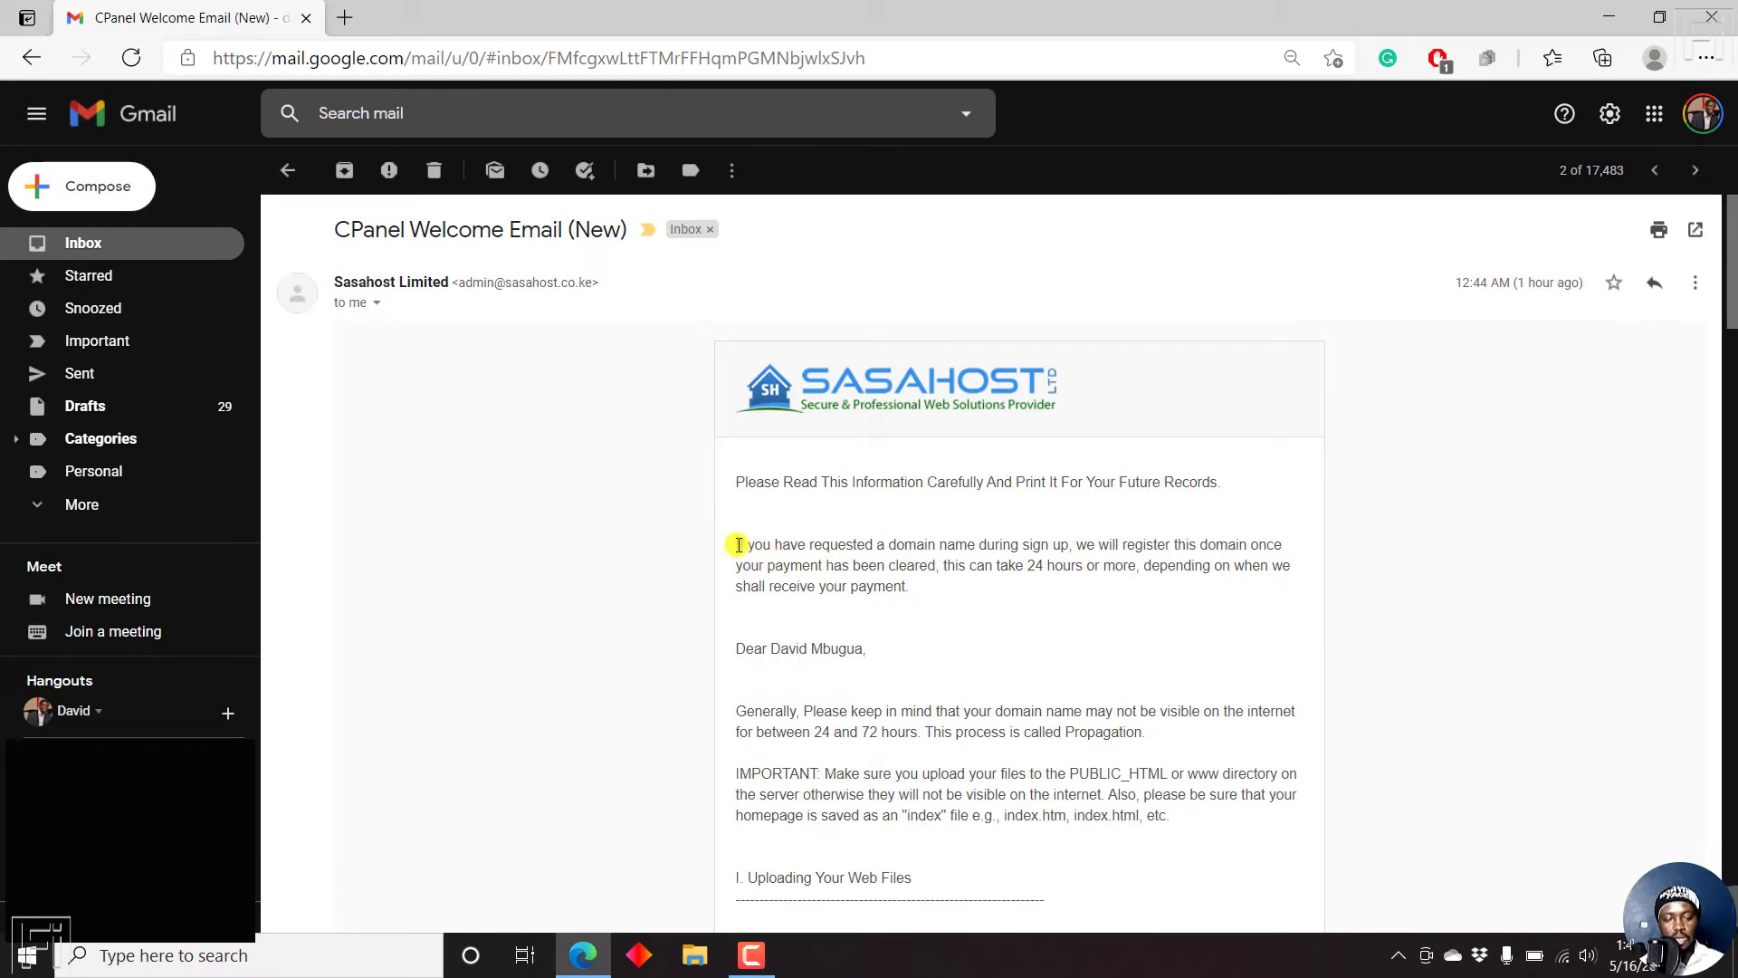
pyautogui.moveTo(735, 544); pyautogui.dragTo(967, 590)
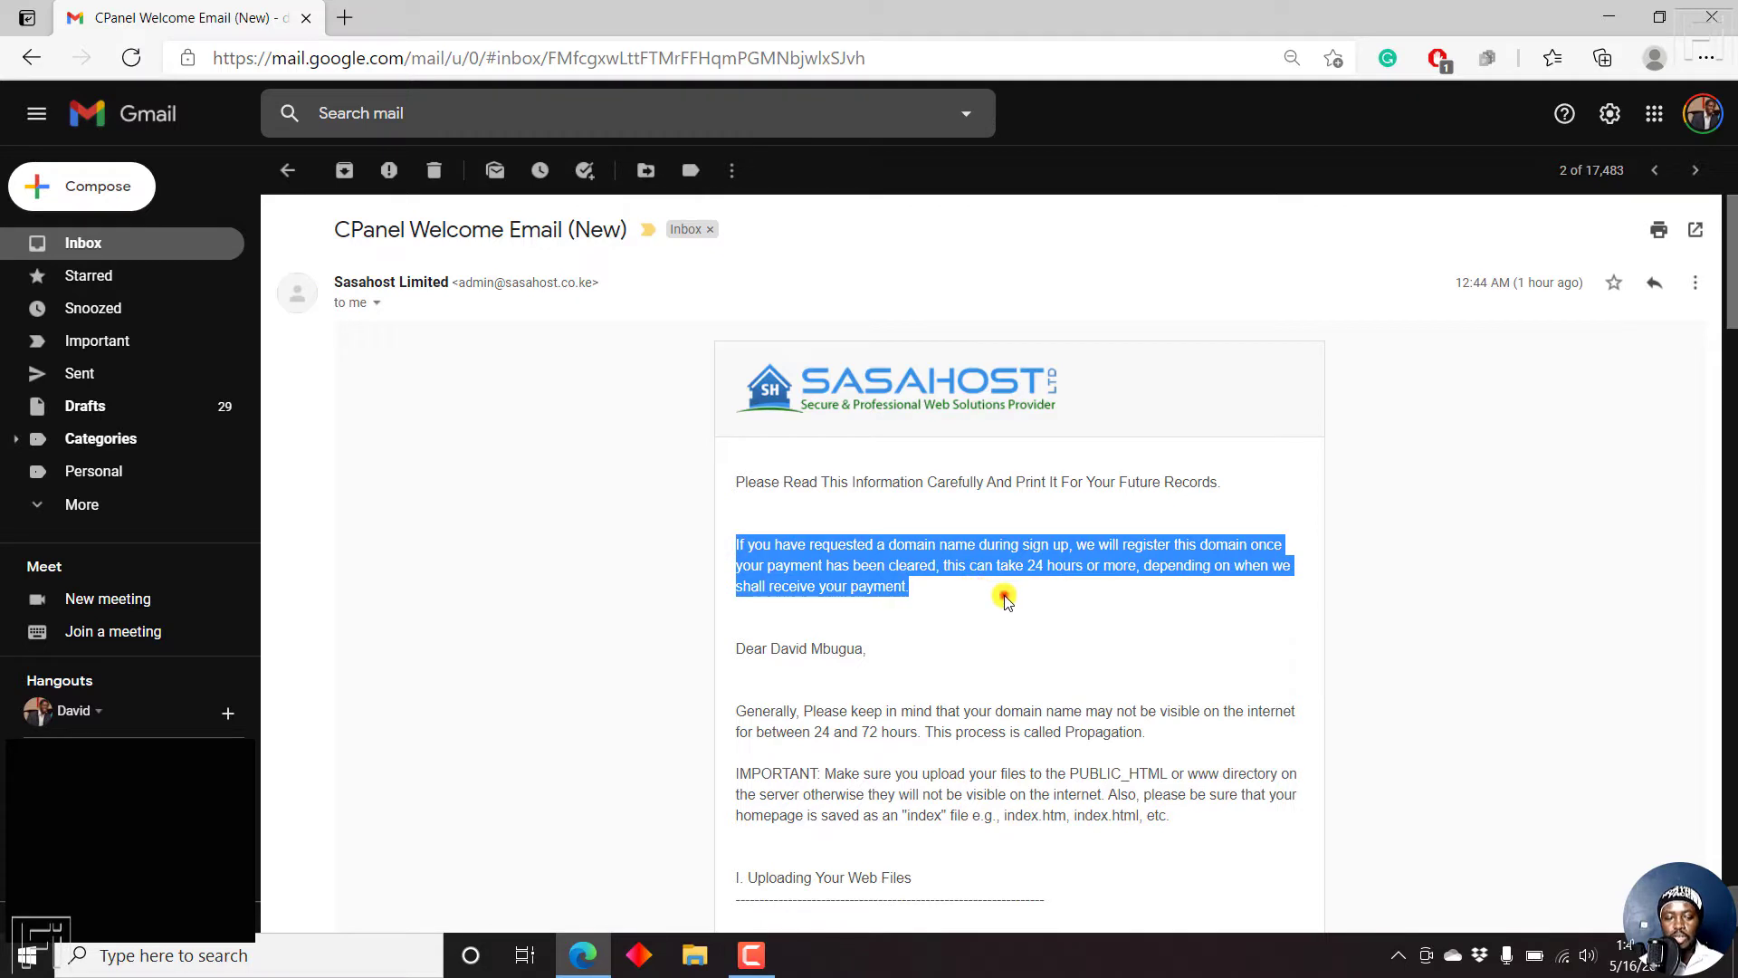
pyautogui.click(1002, 594)
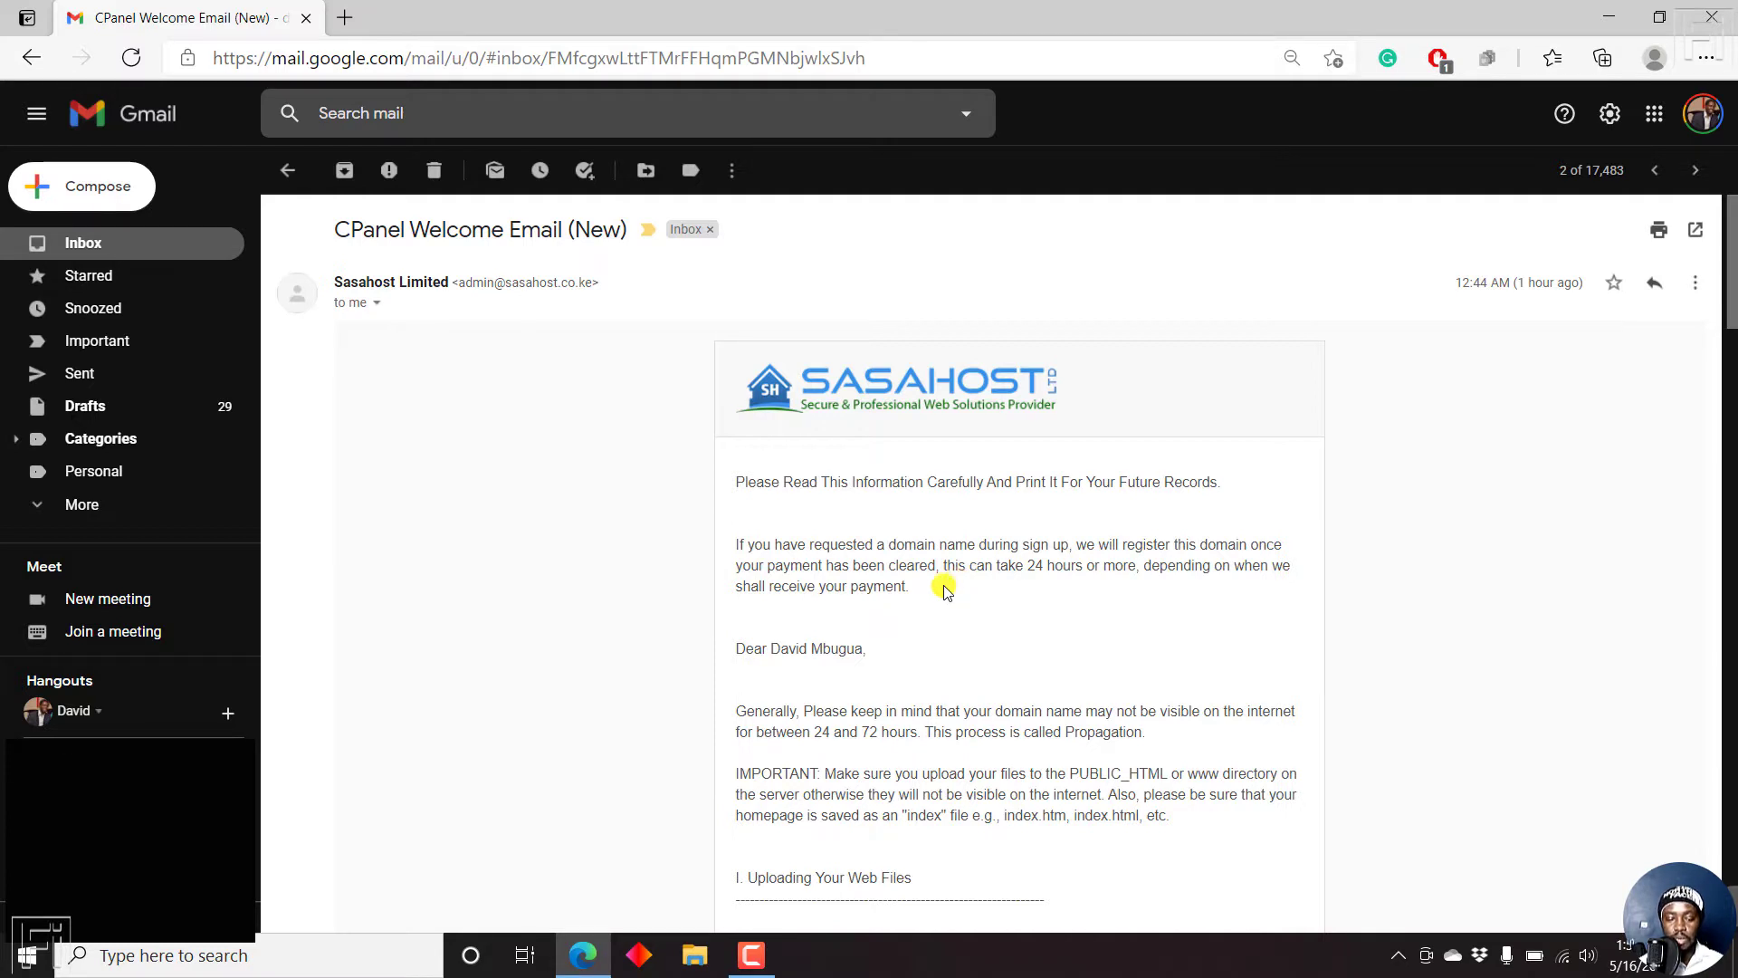
pyautogui.moveTo(733, 713); pyautogui.dragTo(1001, 719)
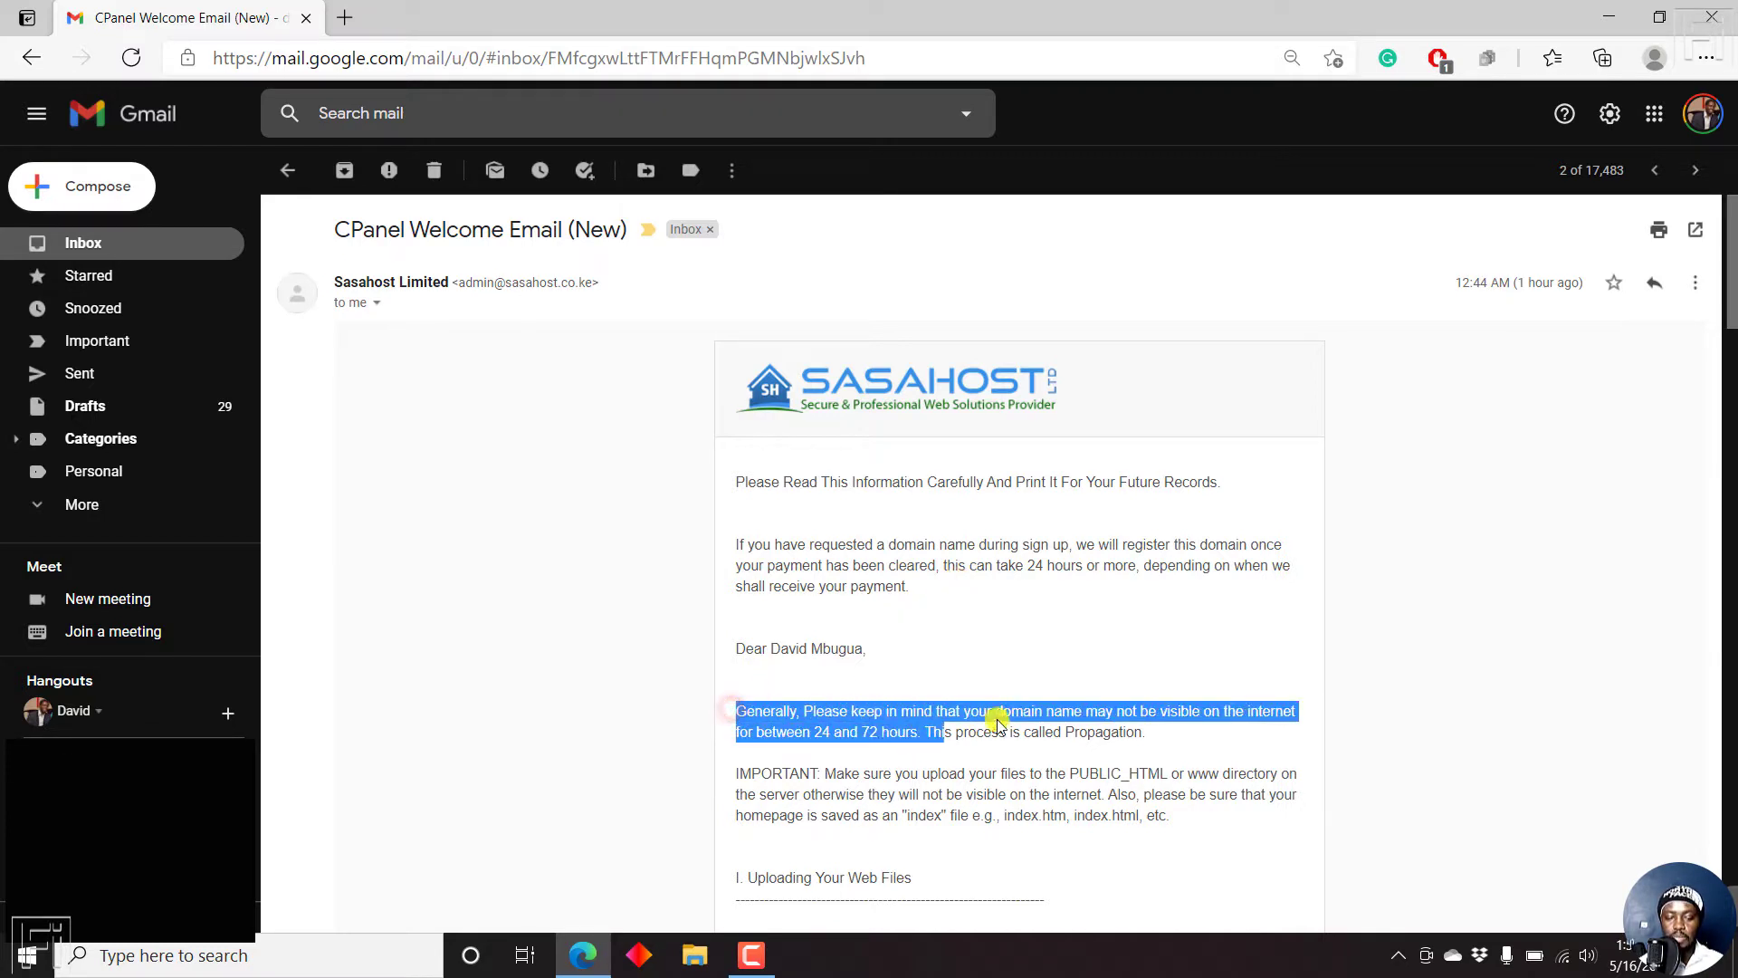
pyautogui.click(1226, 712)
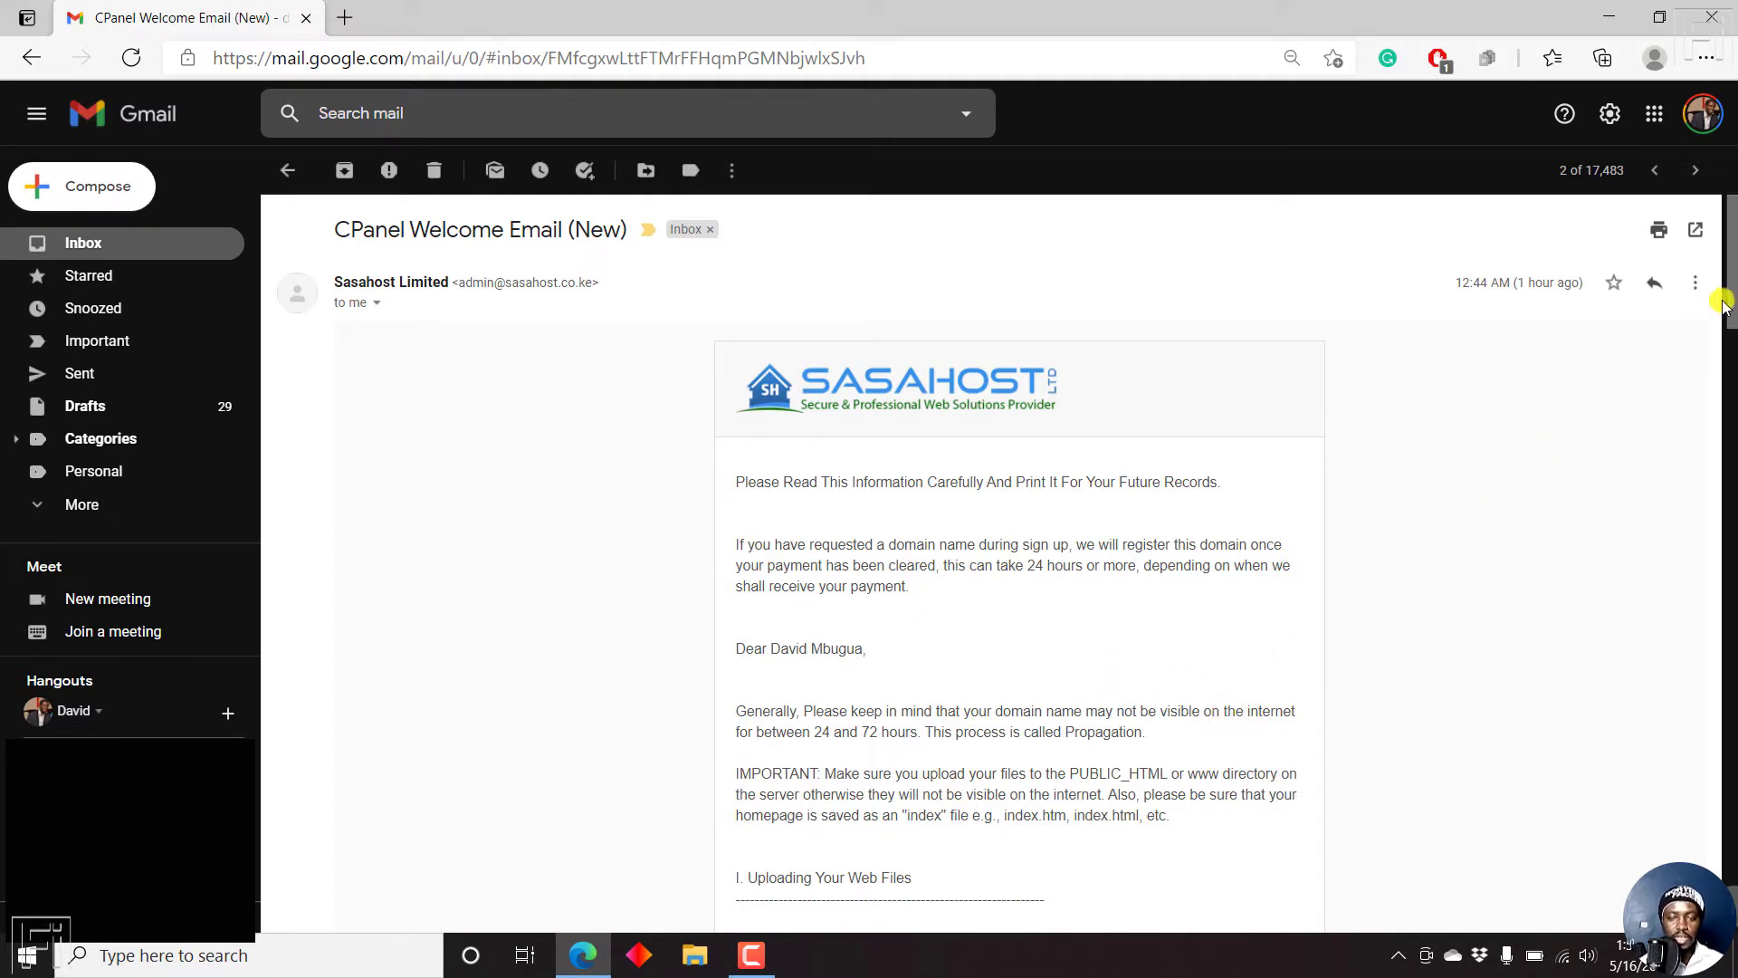
pyautogui.moveTo(1731, 288); pyautogui.dragTo(1731, 358)
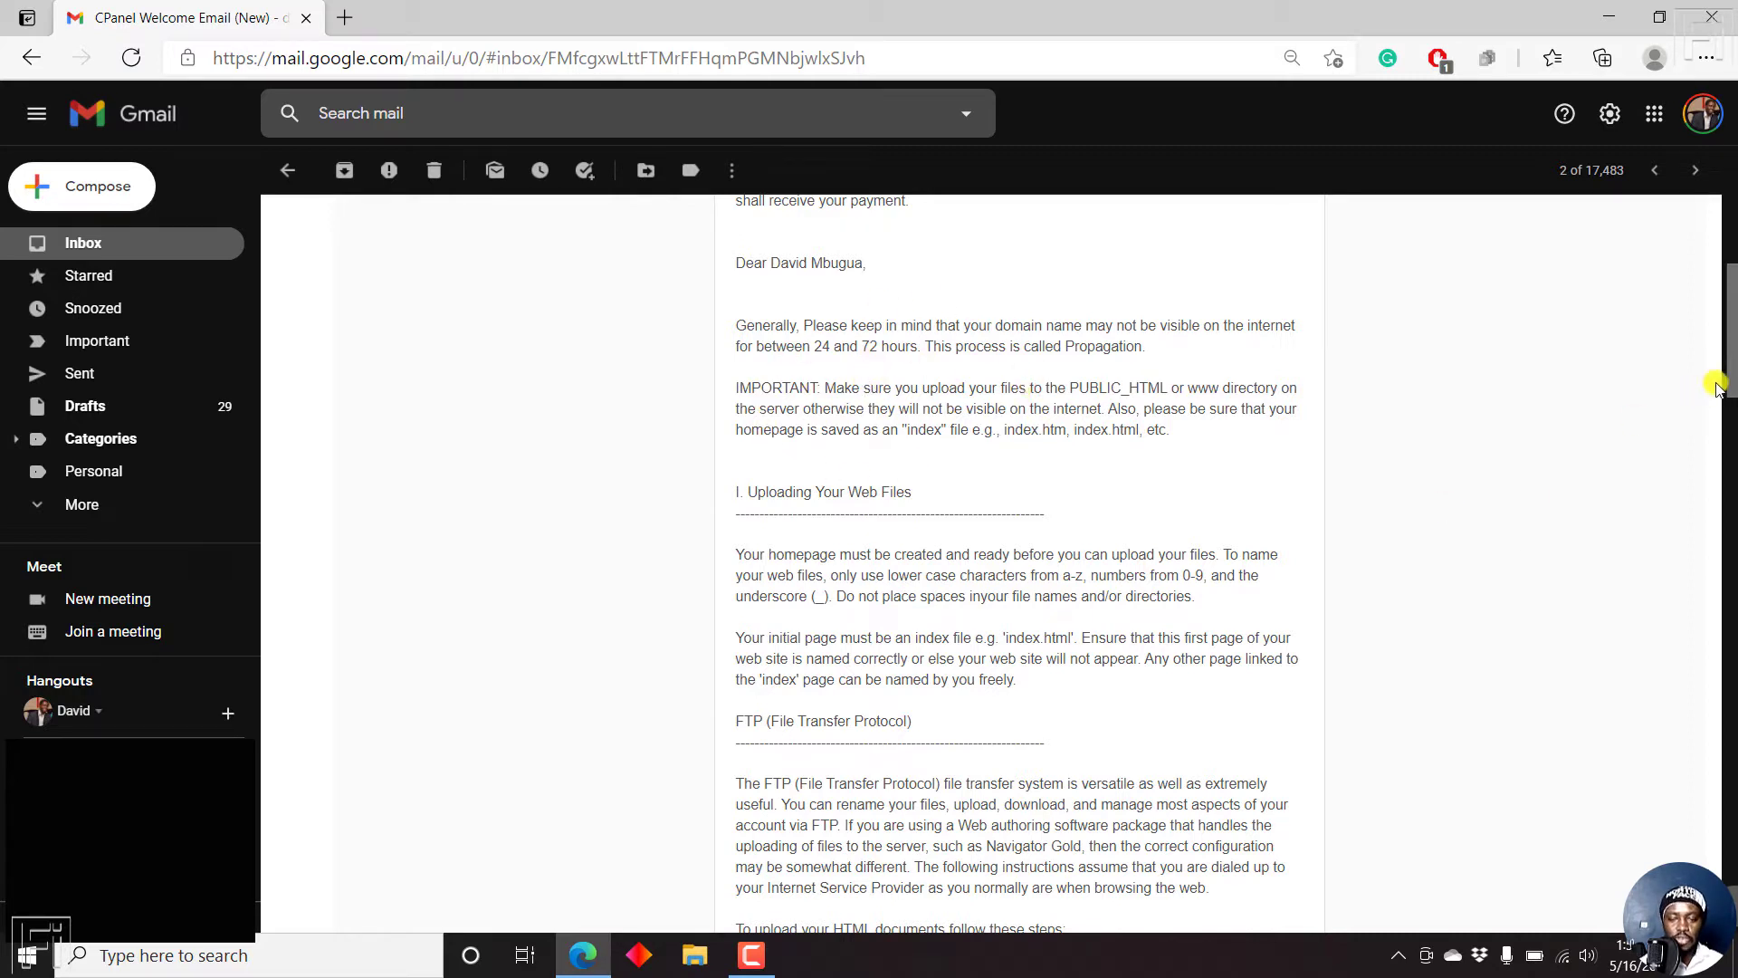
pyautogui.moveTo(1732, 349); pyautogui.dragTo(1731, 418)
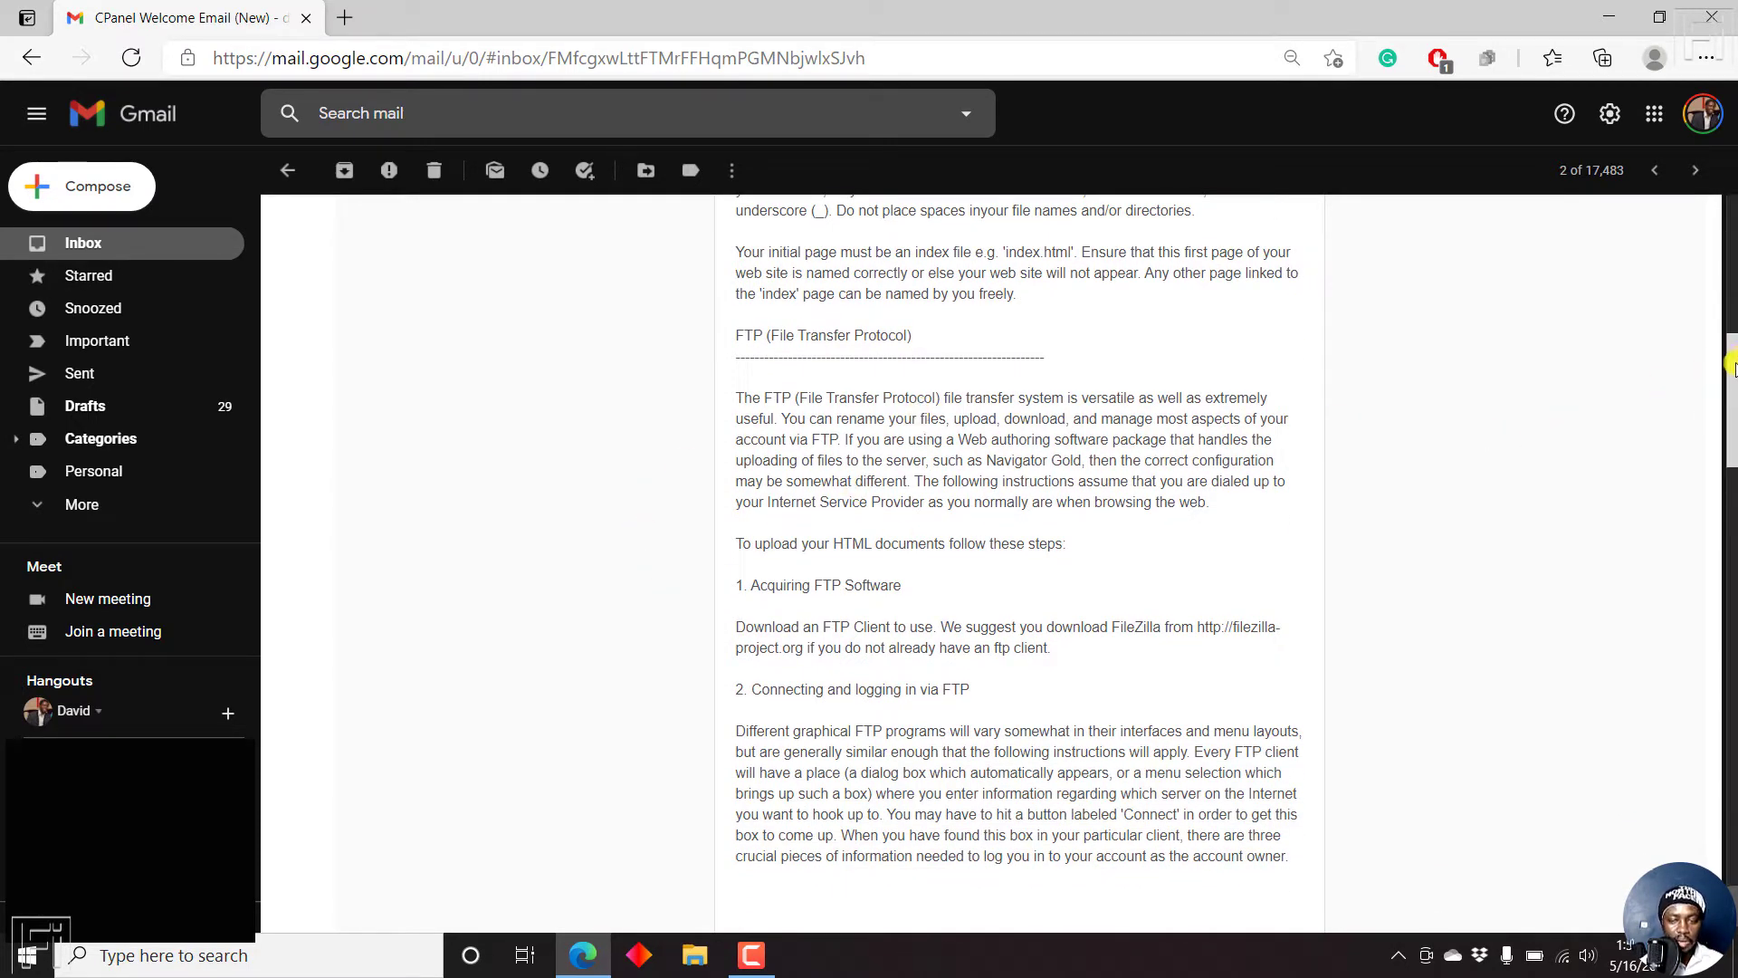
pyautogui.moveTo(1731, 367); pyautogui.dragTo(1731, 418)
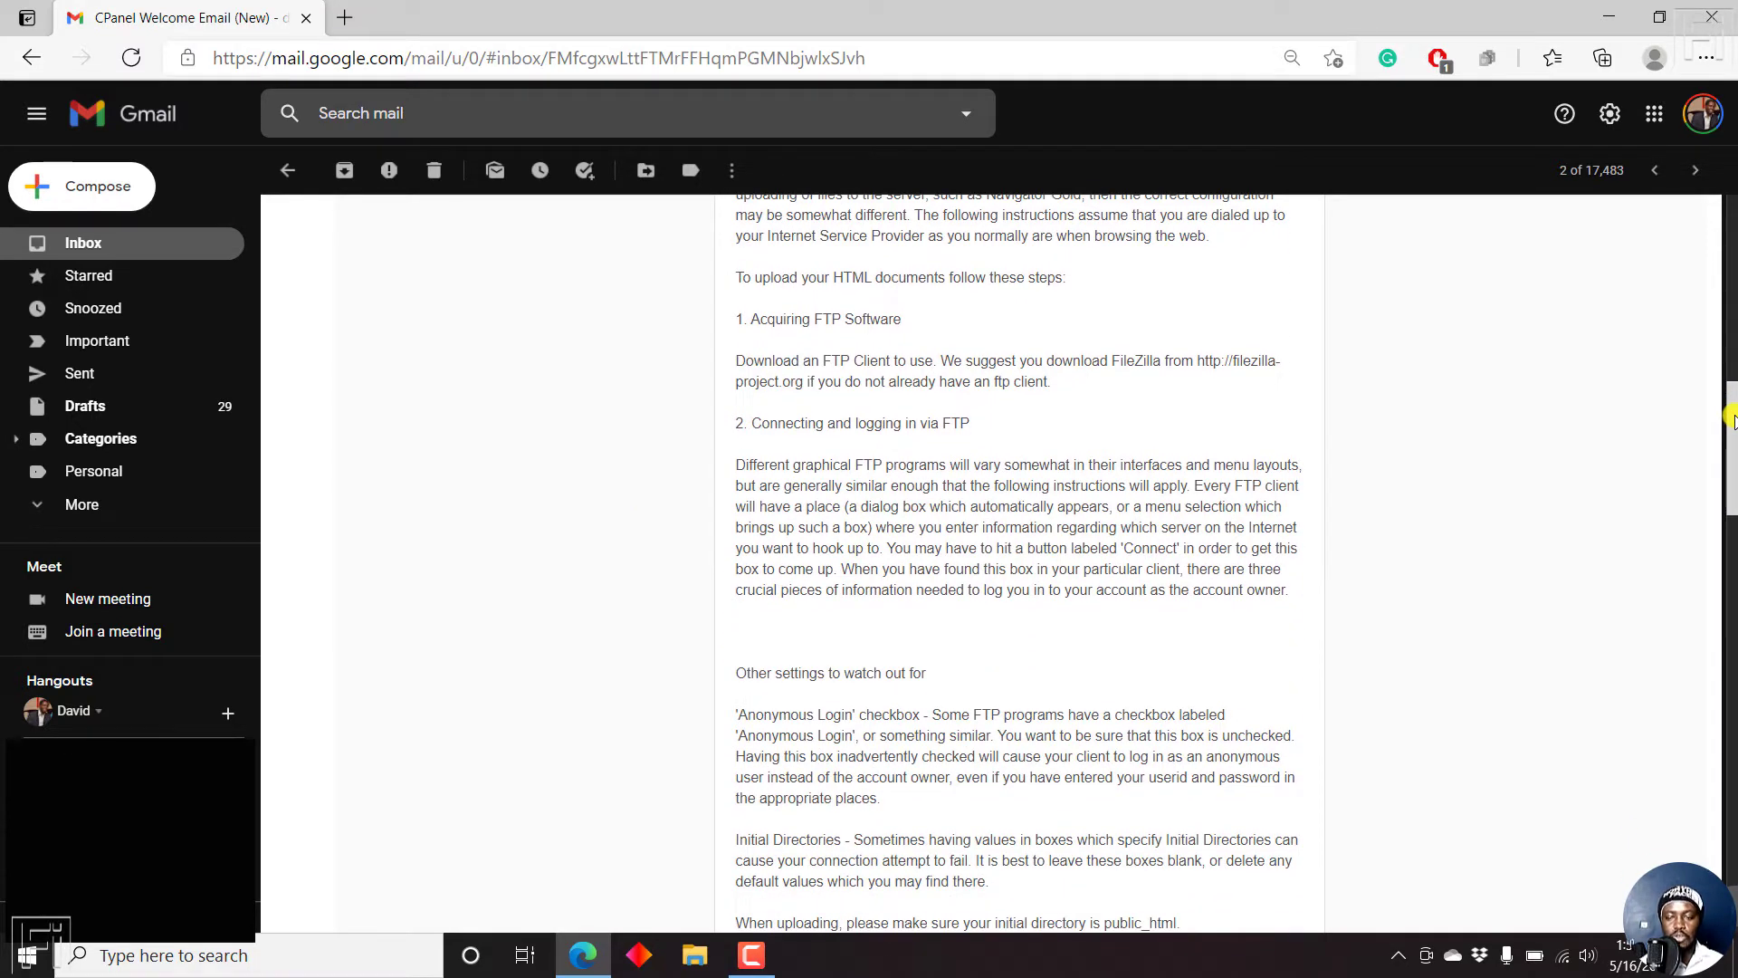
pyautogui.moveTo(1735, 417); pyautogui.dragTo(1735, 617)
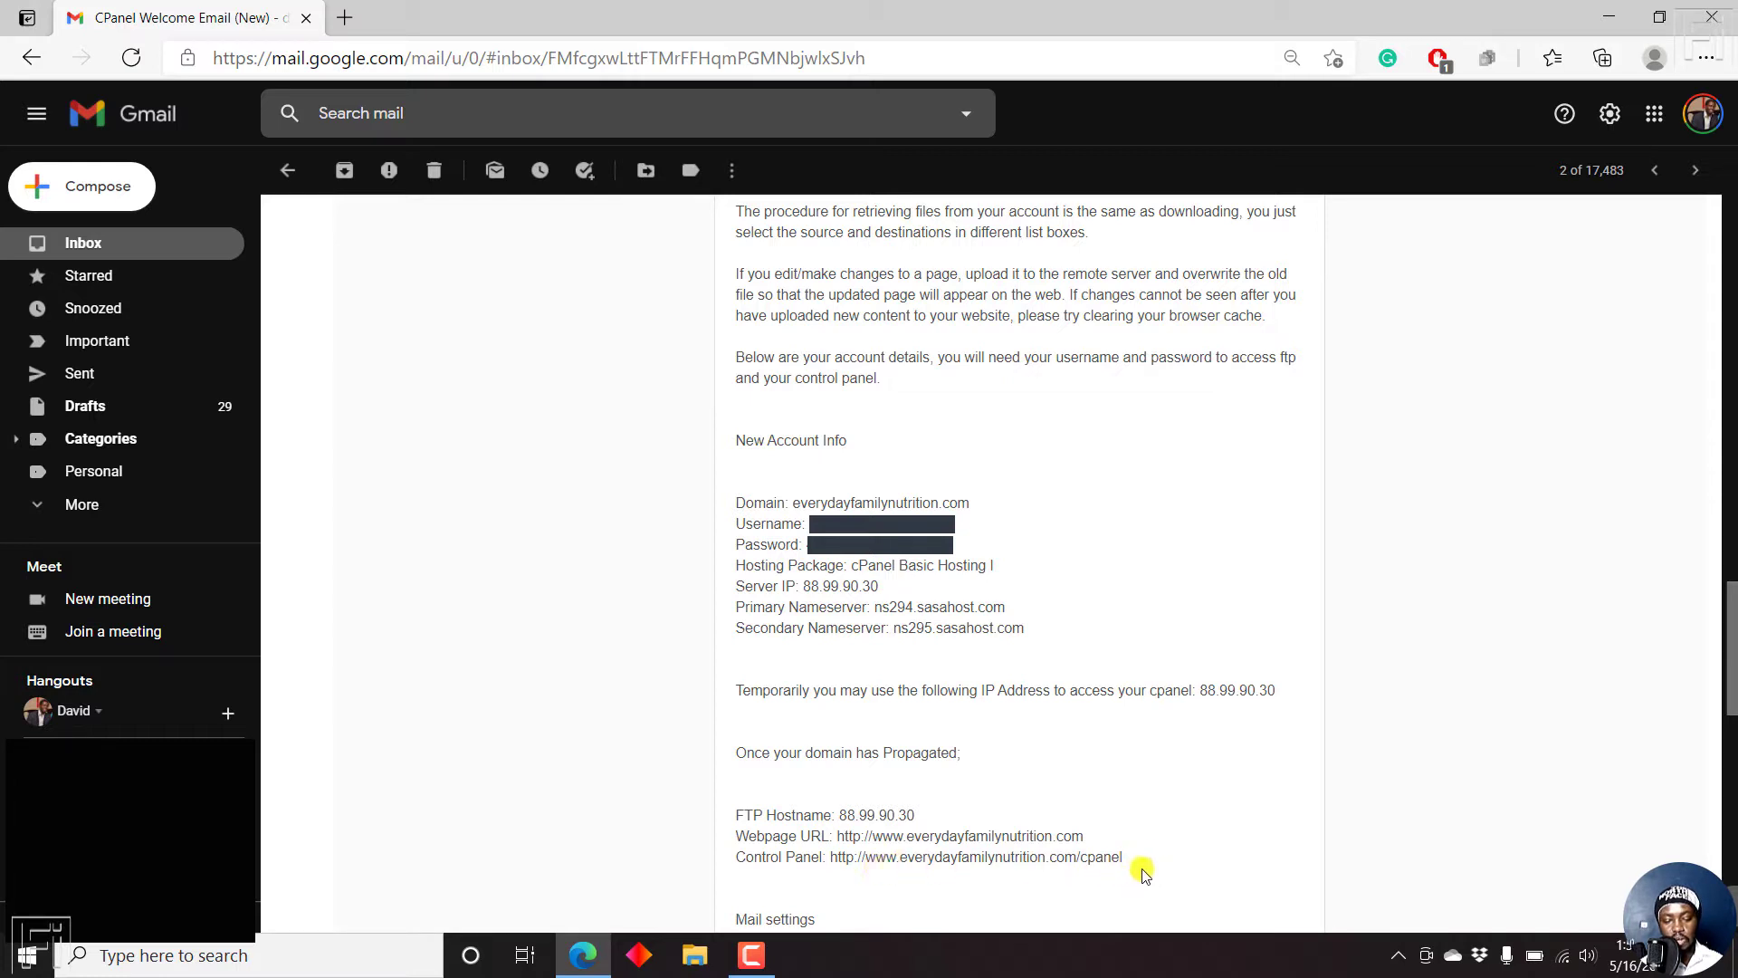
# - Open the control panel address given in the welcome email and log in to cPanel with the filled-in account credentials
pyautogui.moveTo(1125, 861); pyautogui.dragTo(834, 863)
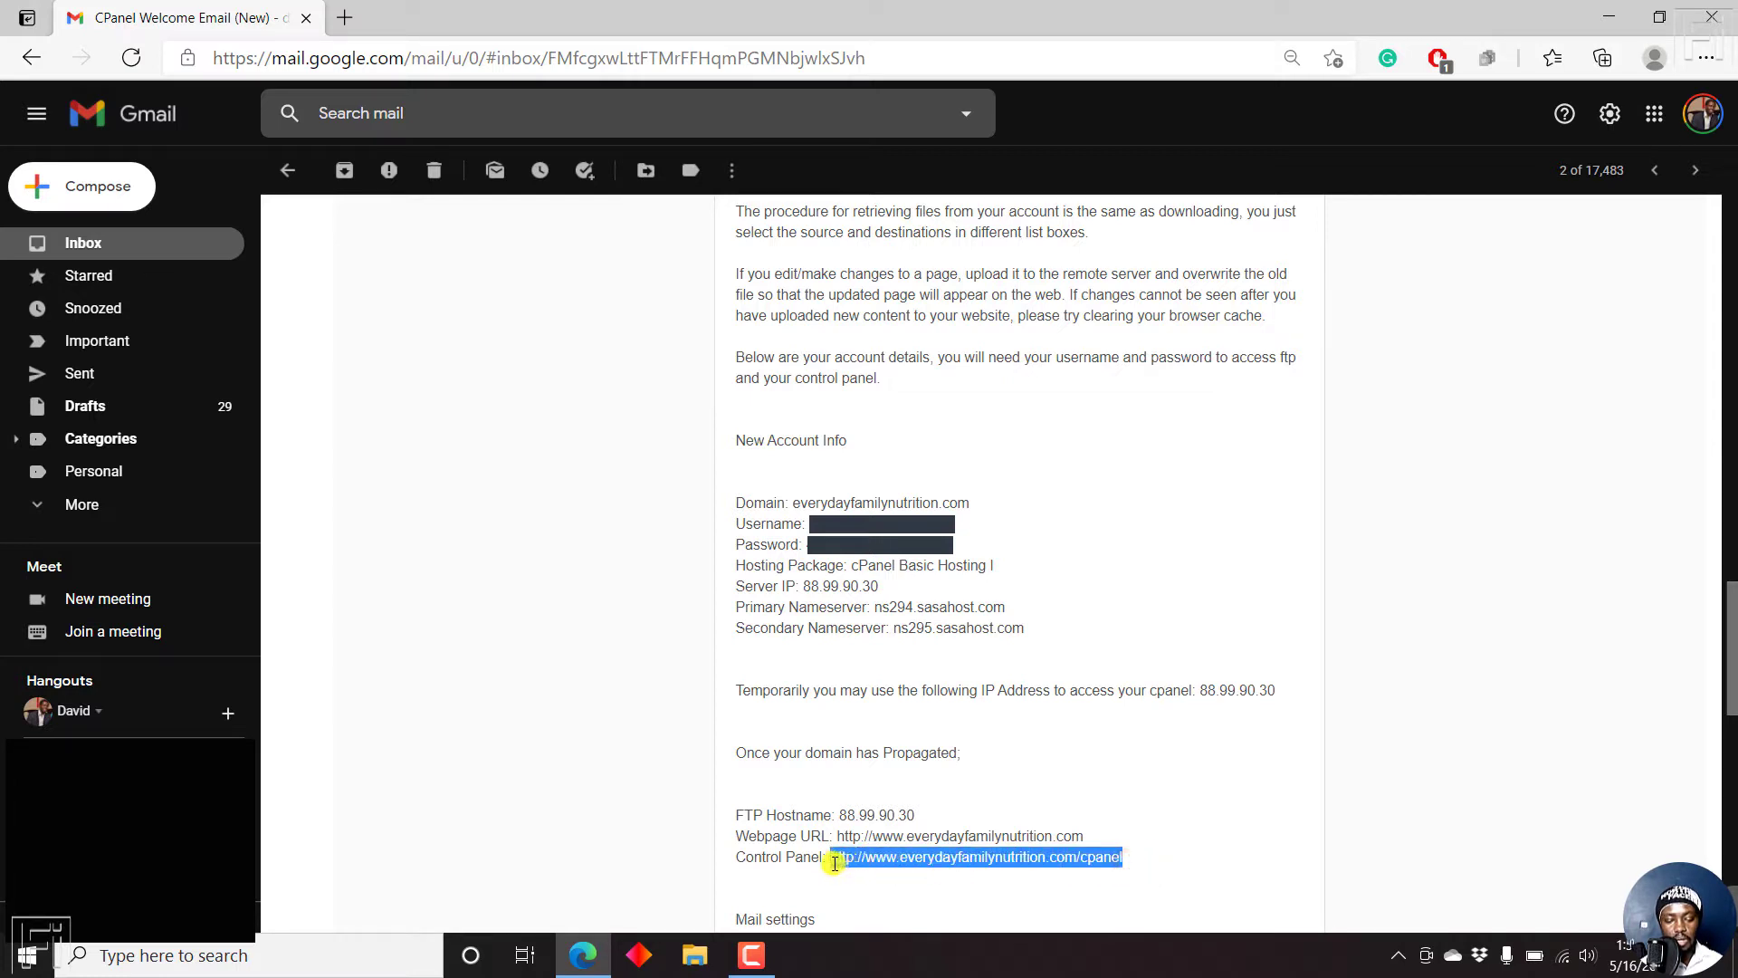
pyautogui.rightClick(1048, 860)
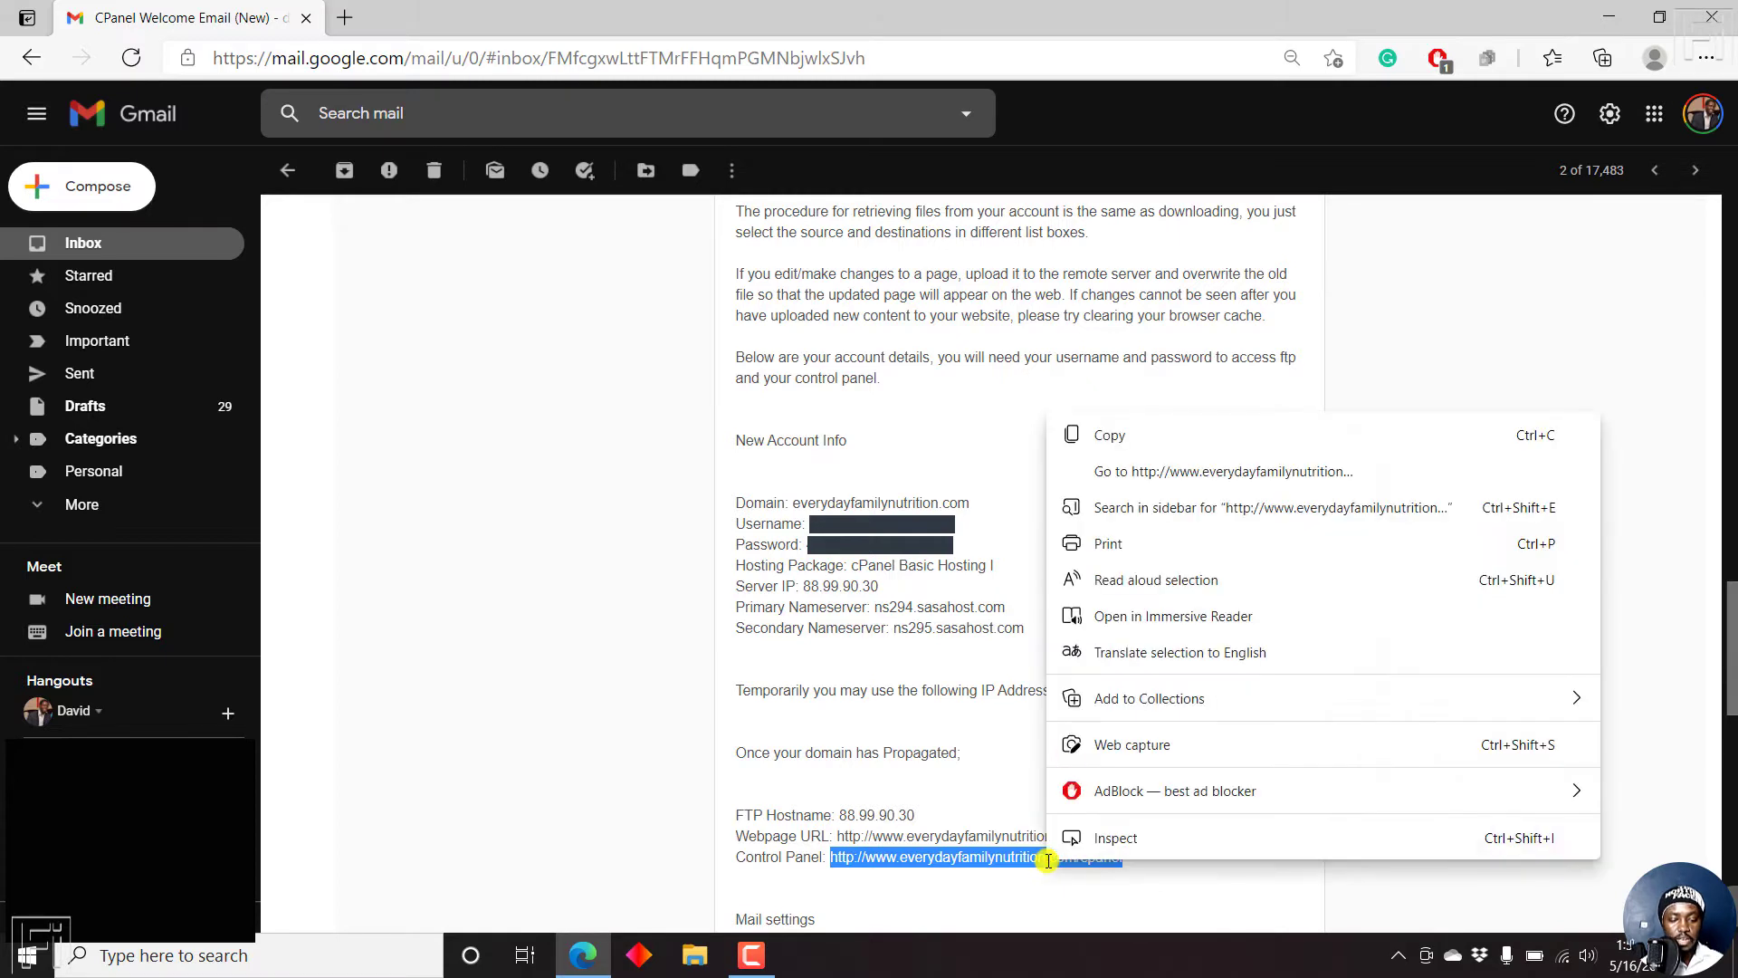
pyautogui.click(1299, 468)
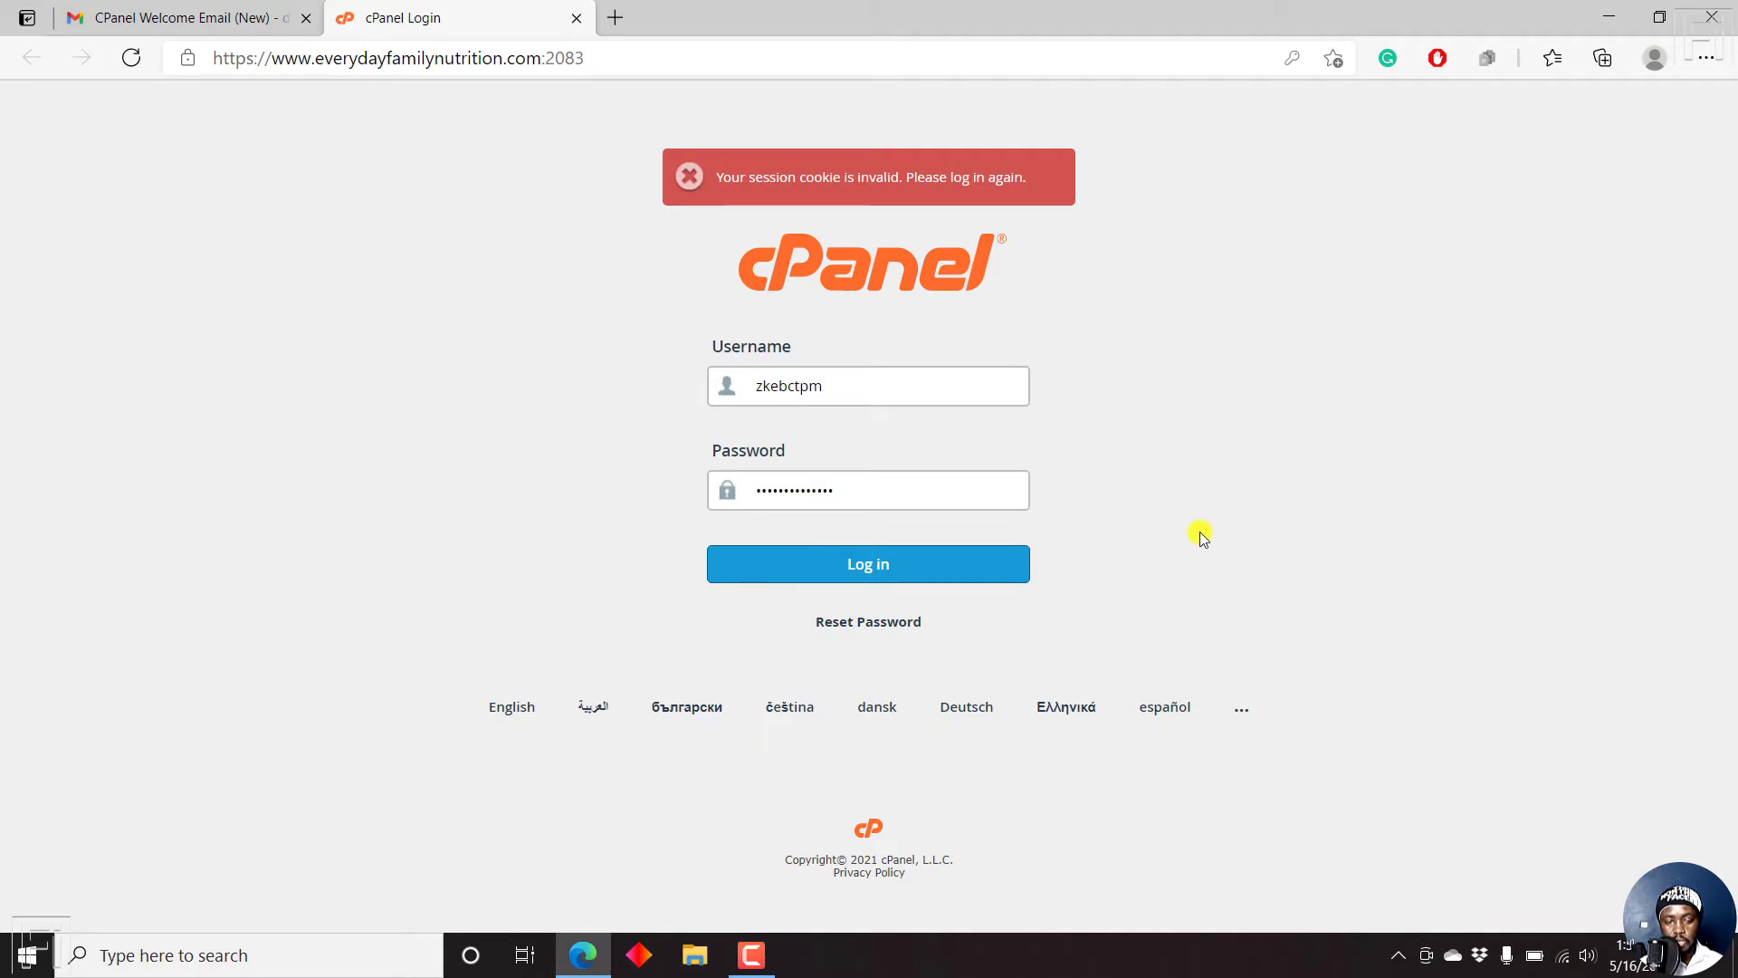
pyautogui.click(1001, 573)
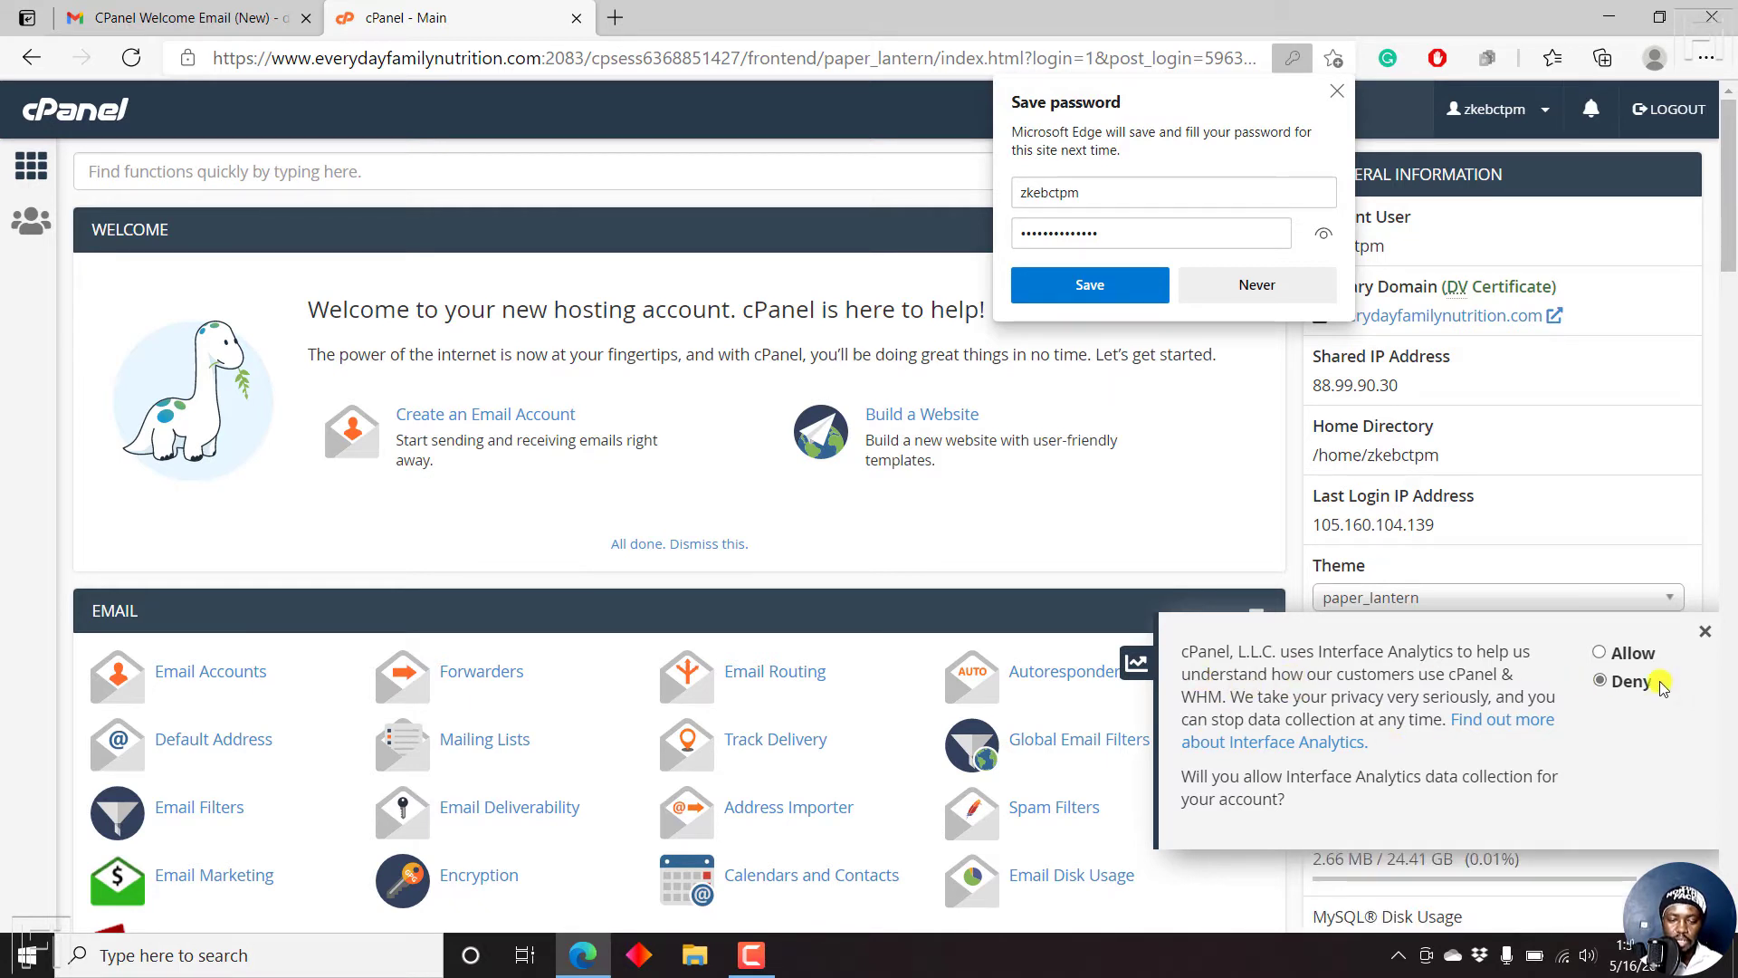
# - Dismiss the Interface Analytics notice, the save-password prompt and the cPanel welcome section
pyautogui.click(1707, 633)
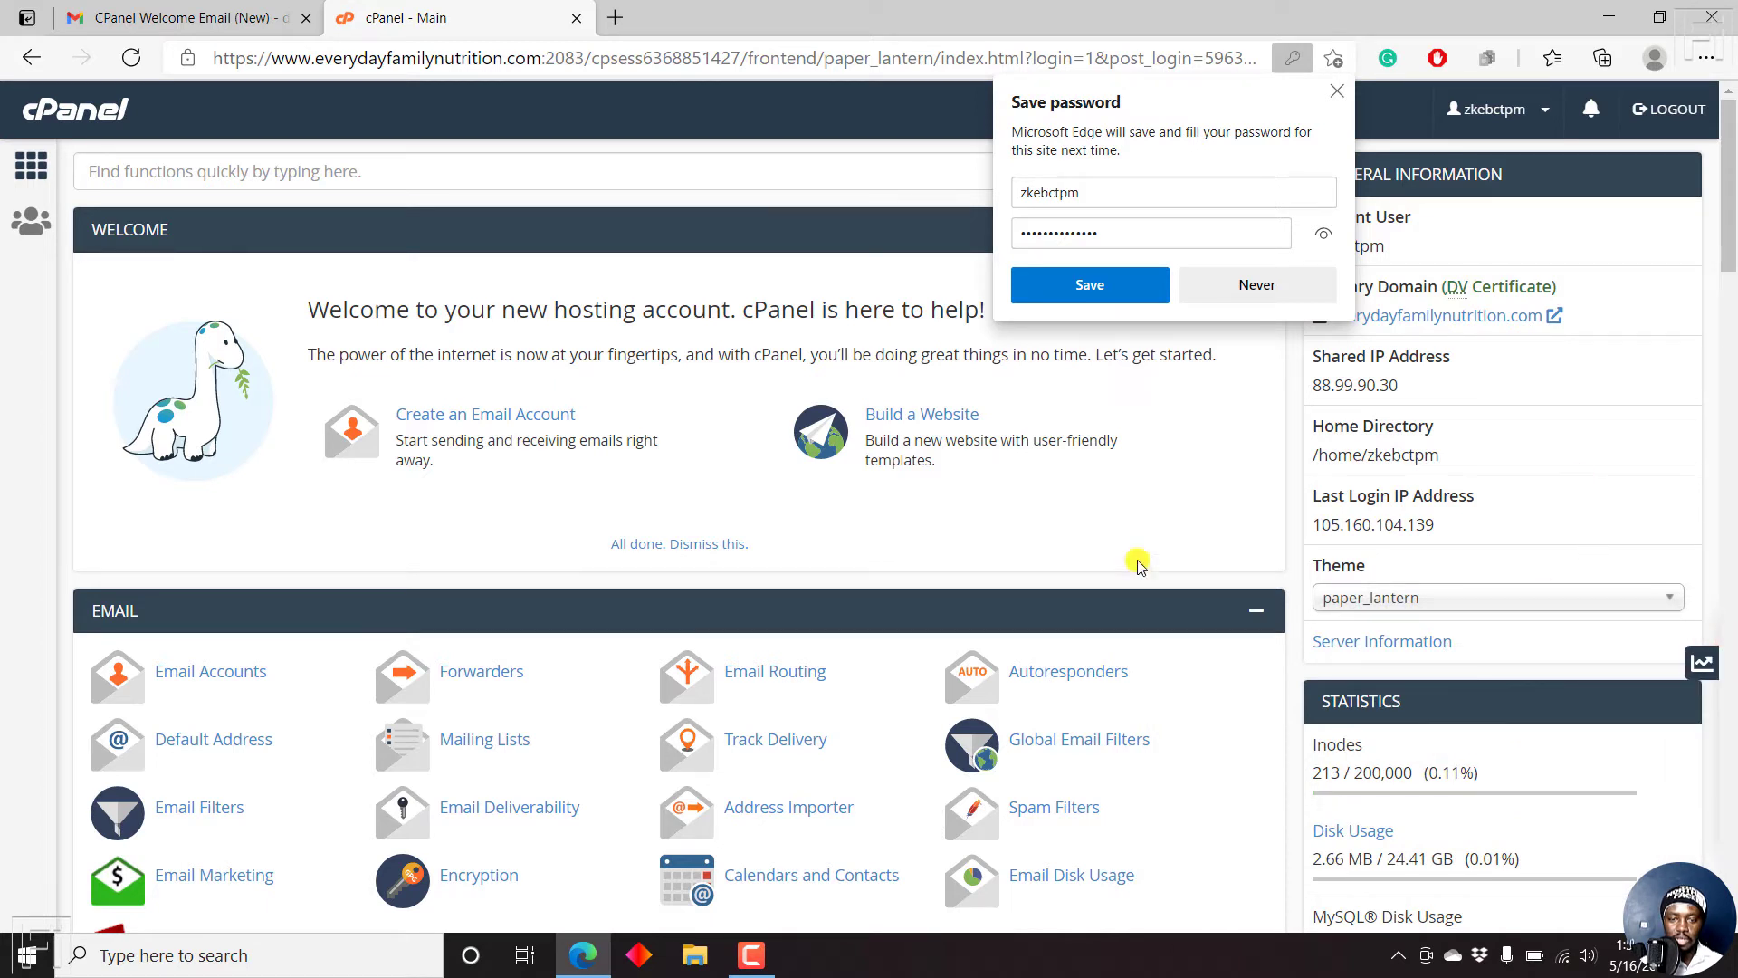
pyautogui.click(1336, 94)
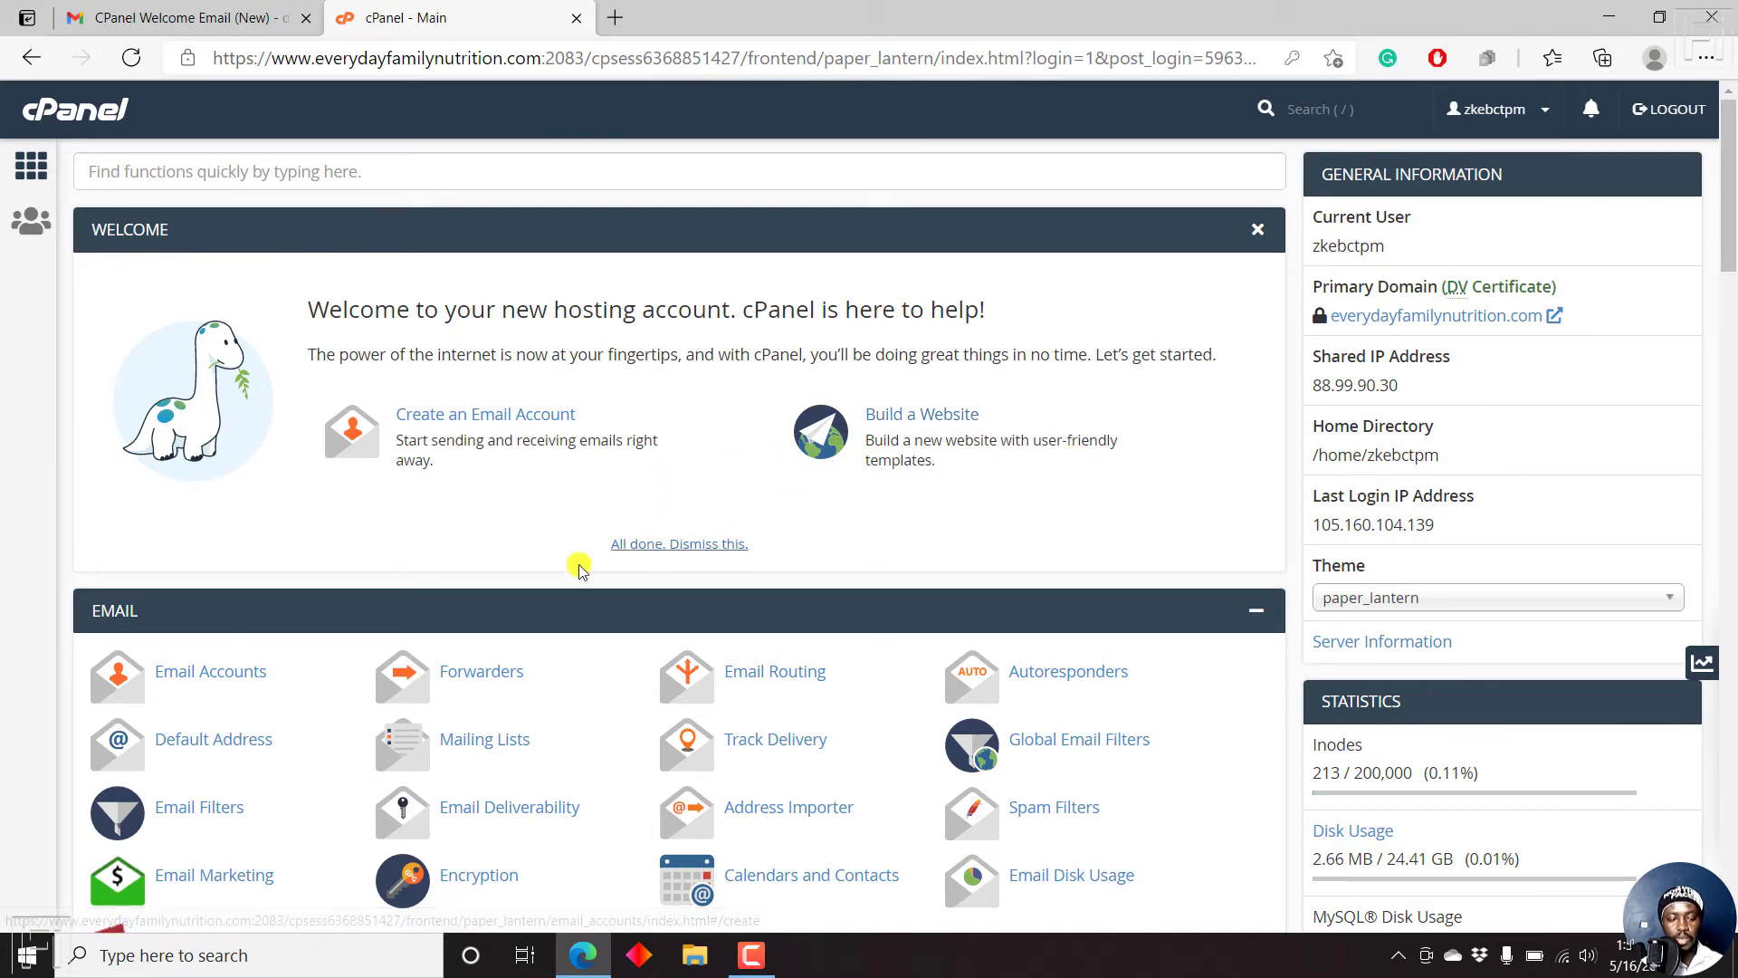
pyautogui.click(1253, 234)
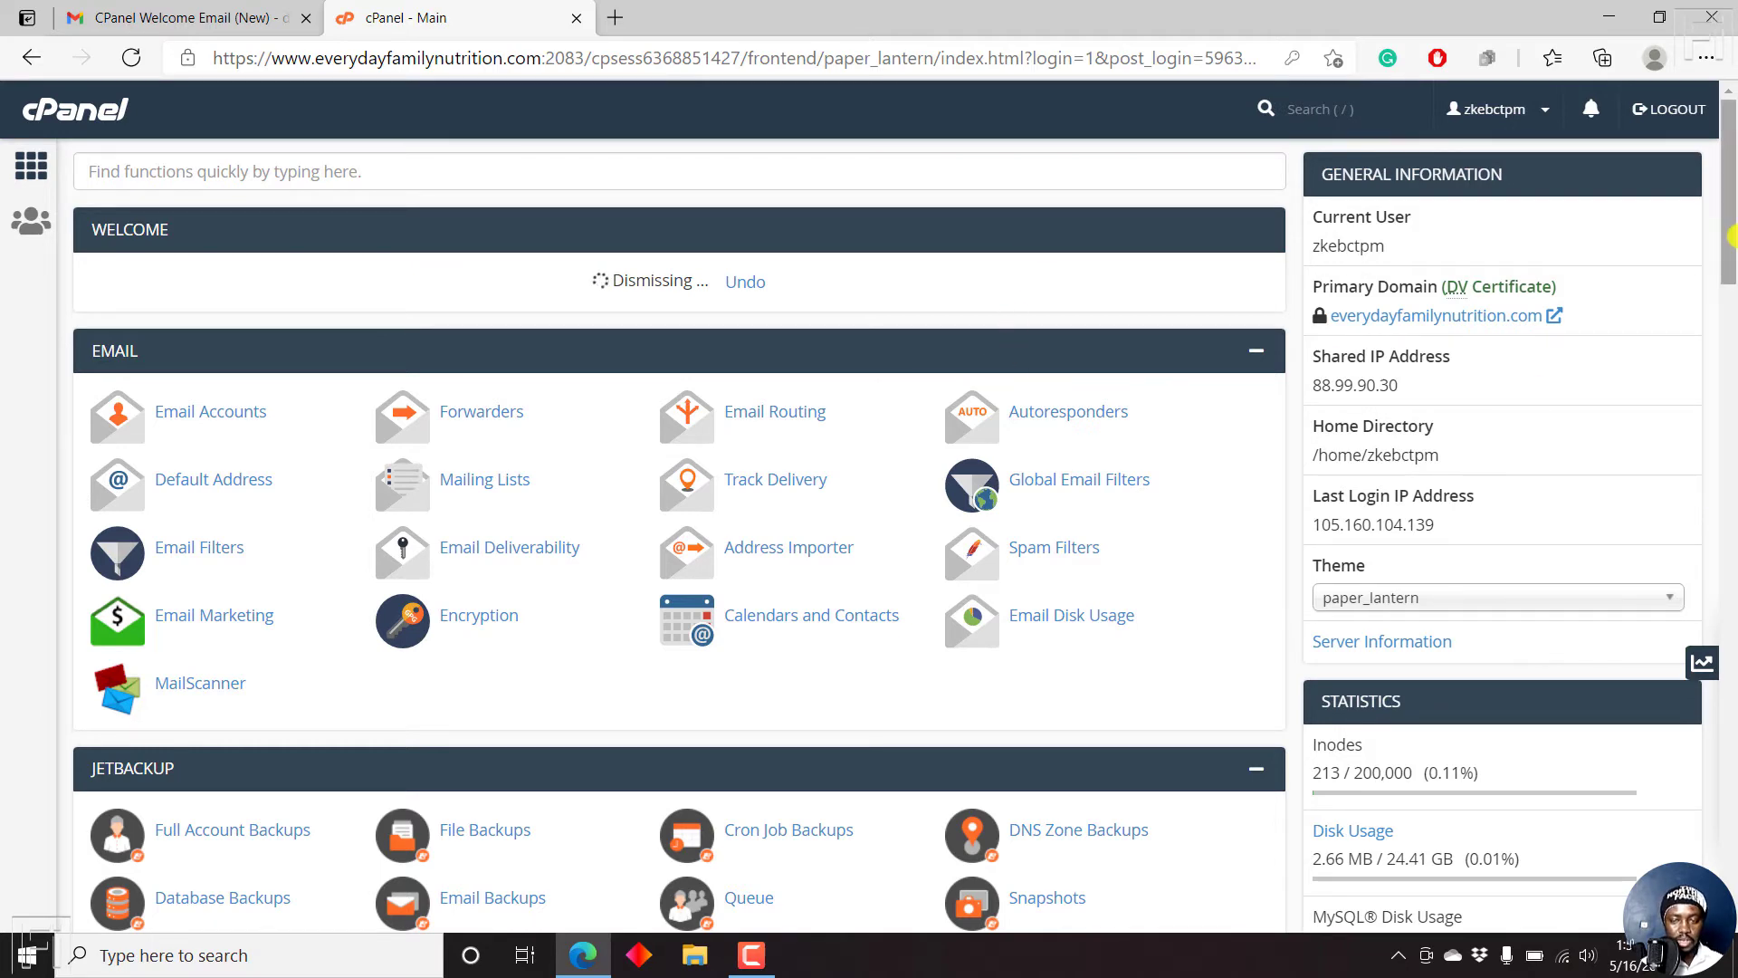
# - Open the full list of web applications and choose WordPress from the Content Management apps
pyautogui.moveTo(1731, 238); pyautogui.dragTo(1731, 897)
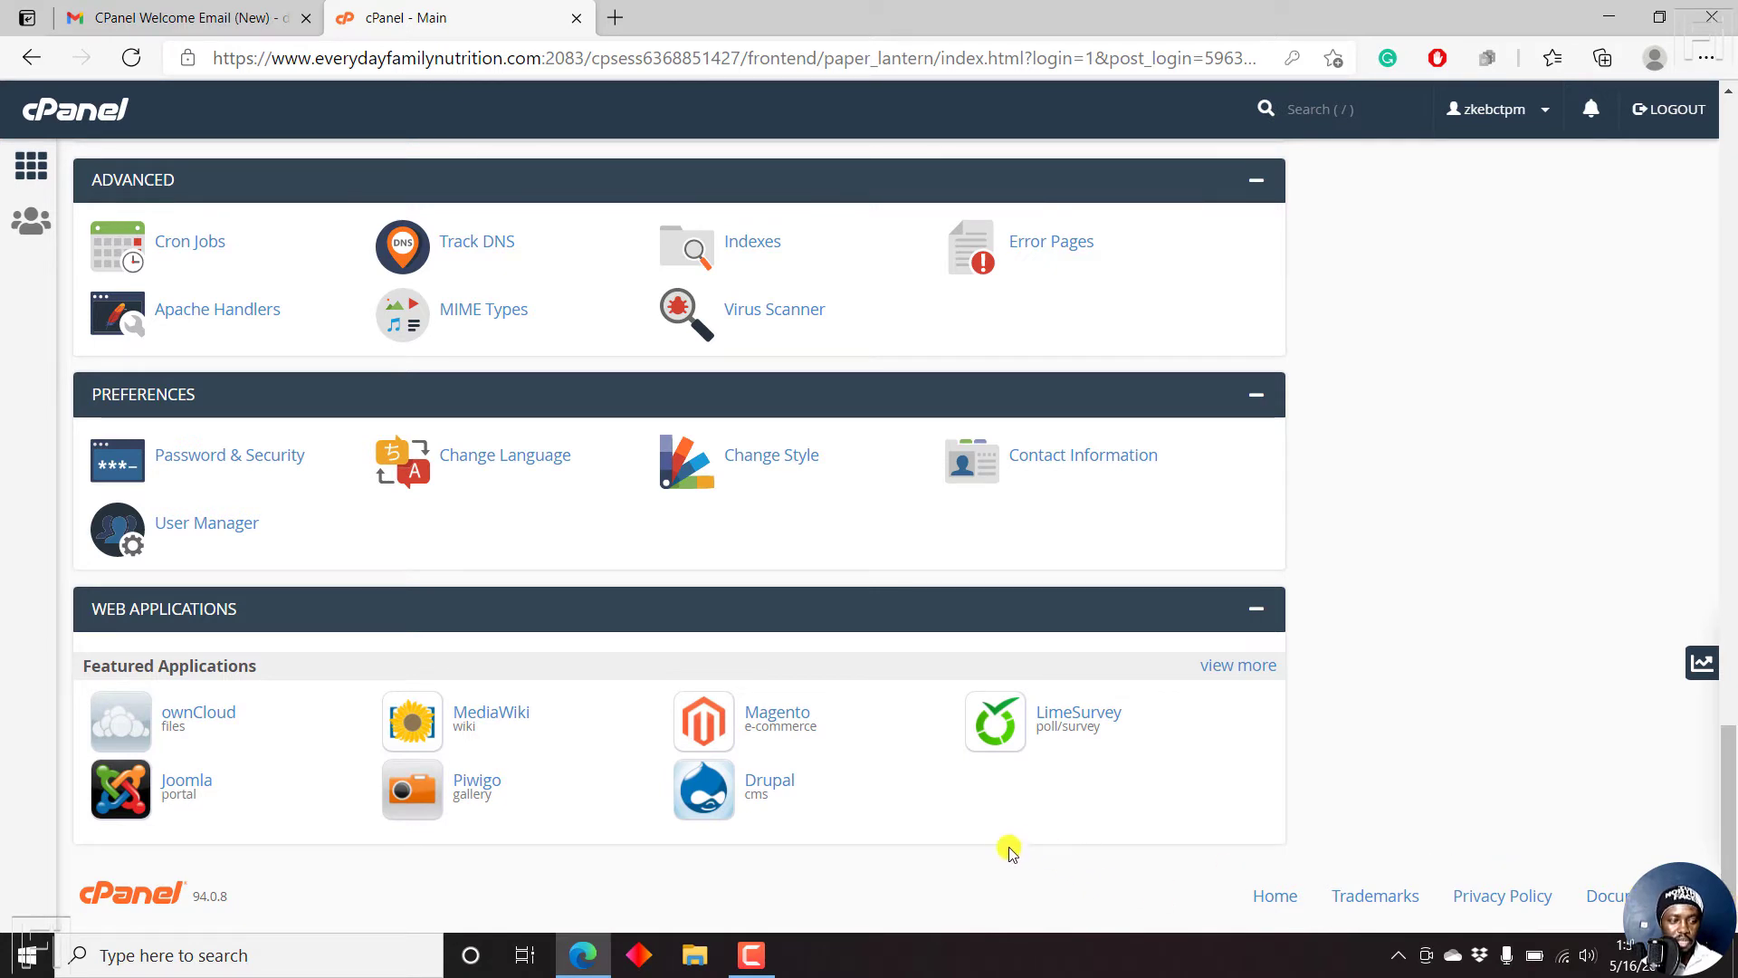
pyautogui.click(1229, 667)
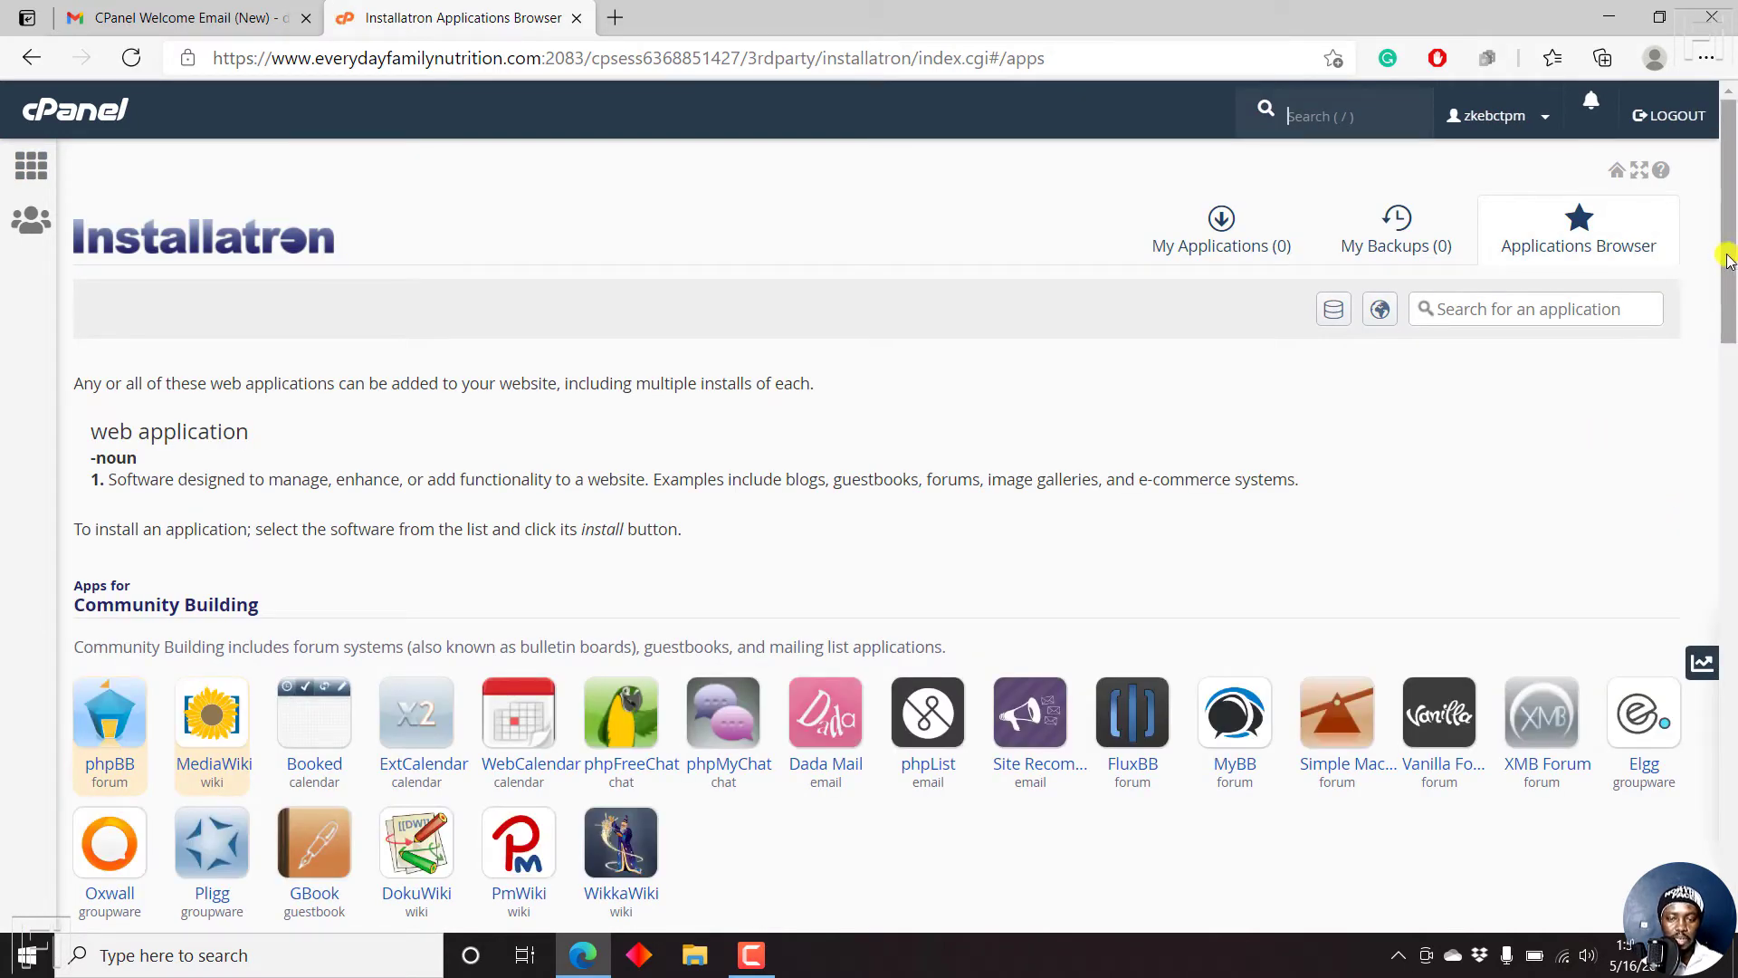
pyautogui.moveTo(1732, 243); pyautogui.dragTo(1731, 398)
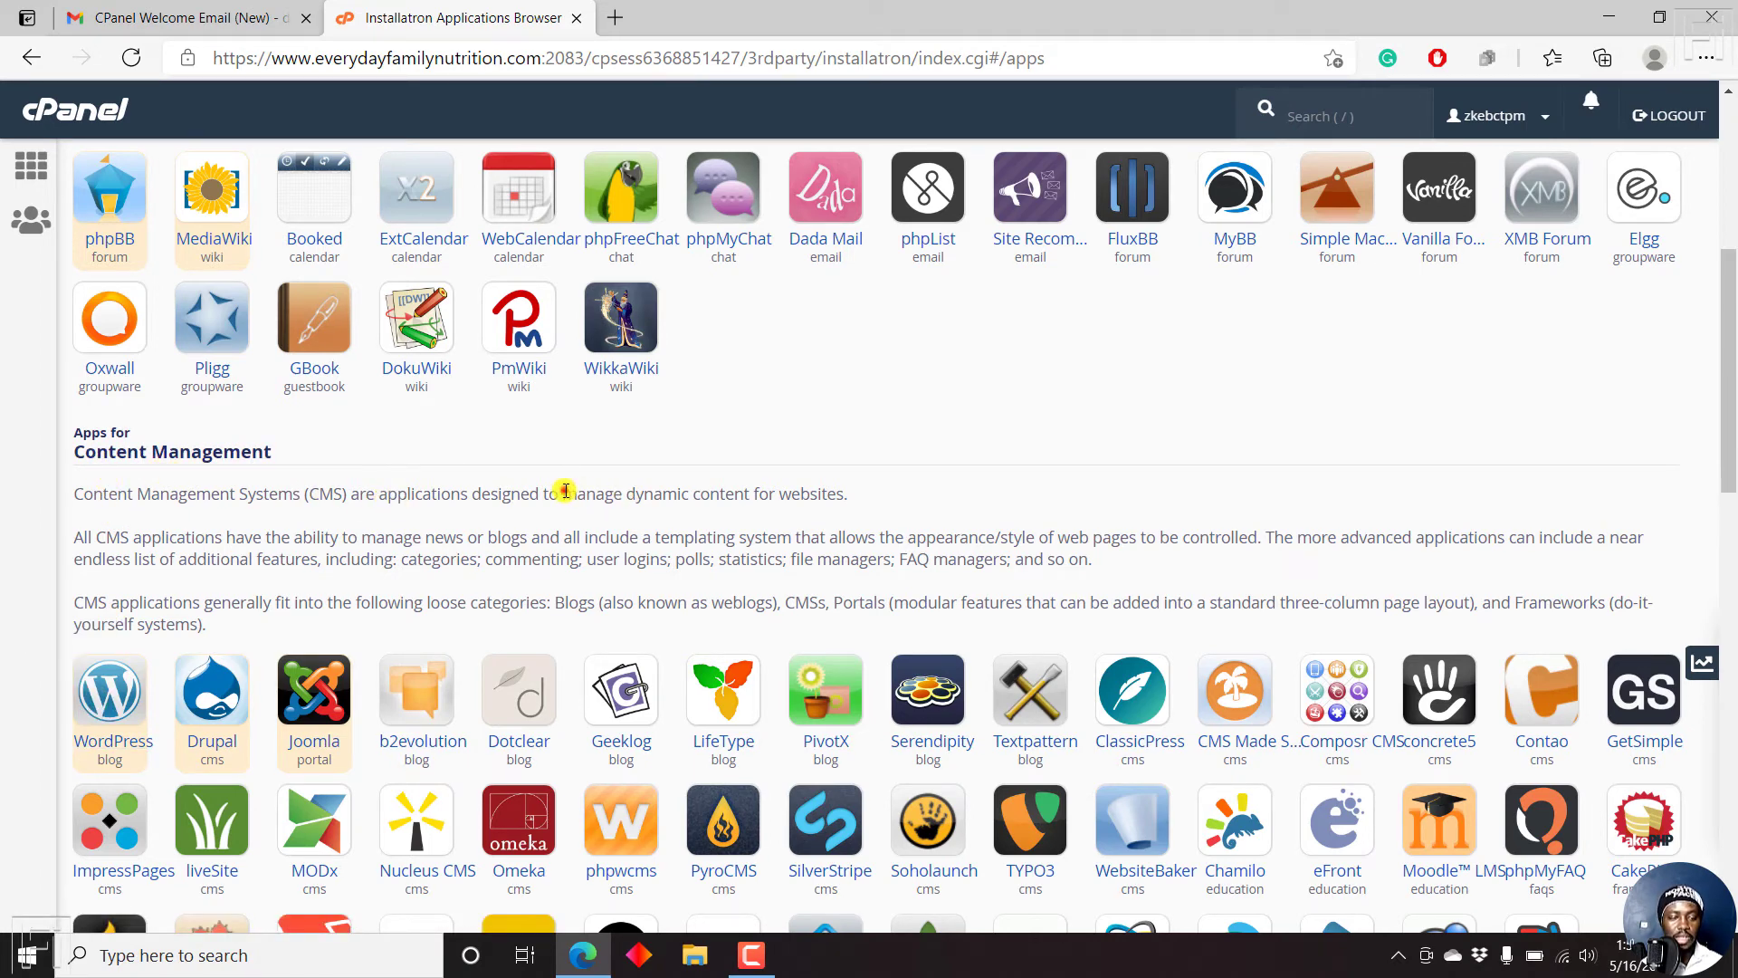
pyautogui.moveTo(562, 493); pyautogui.dragTo(849, 514)
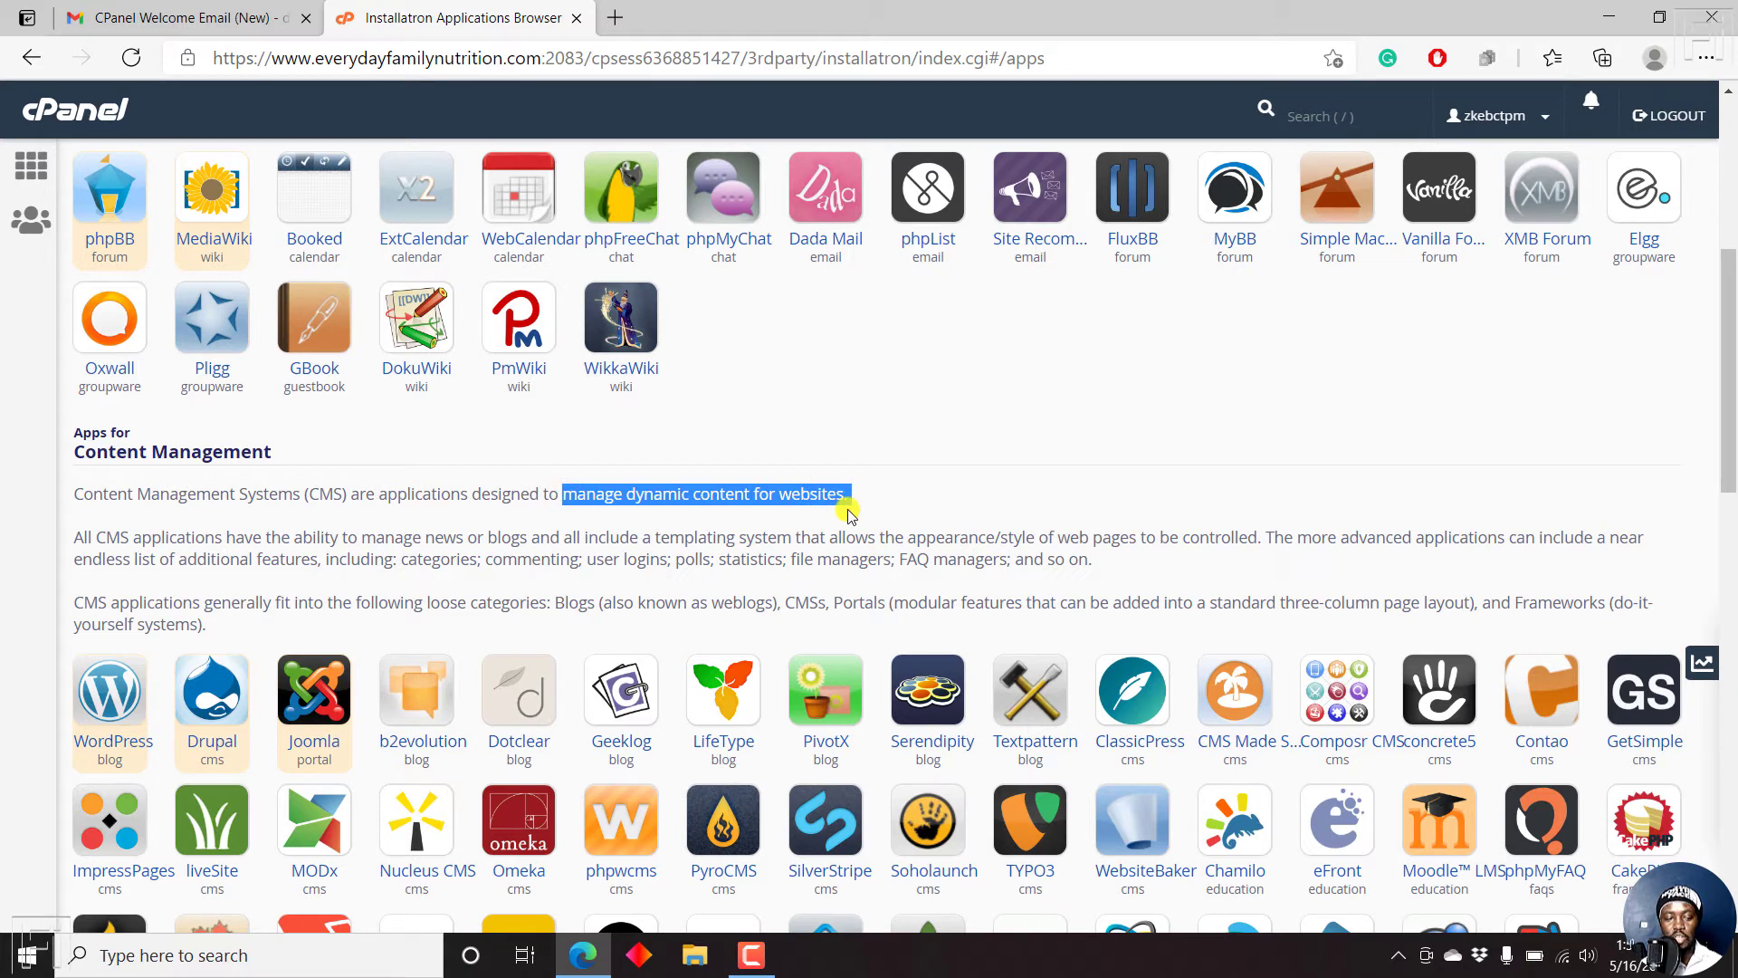
pyautogui.scroll(-2, 416, 460)
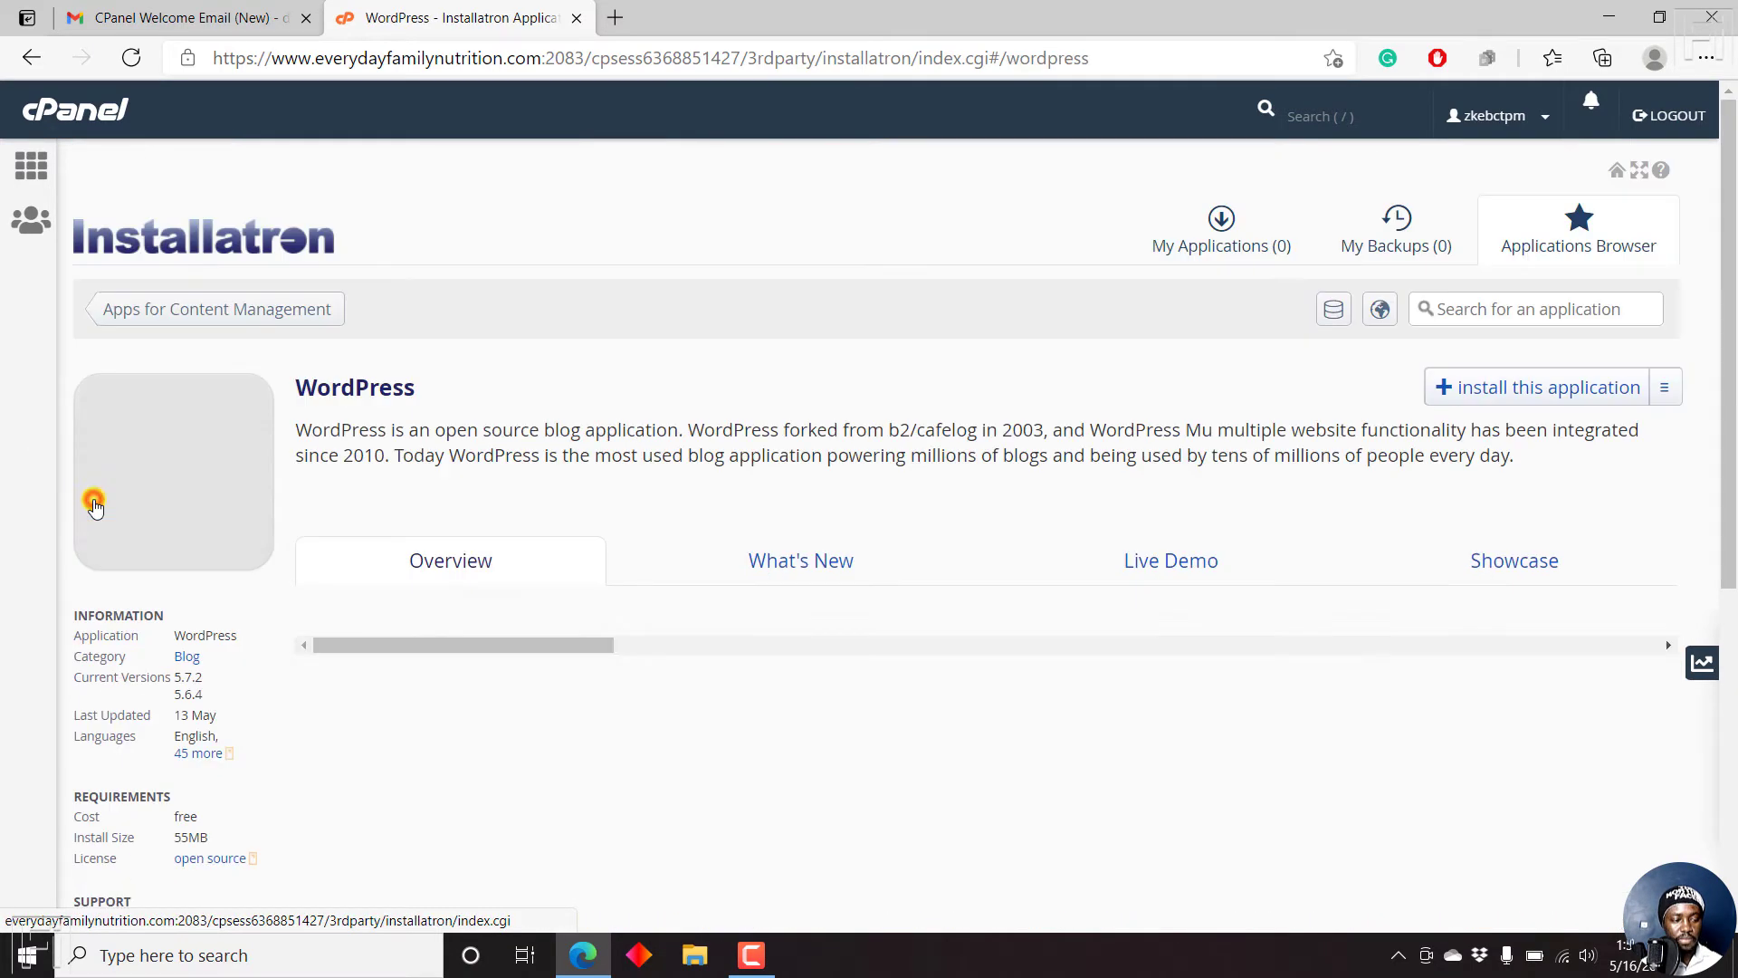
pyautogui.click(95, 502)
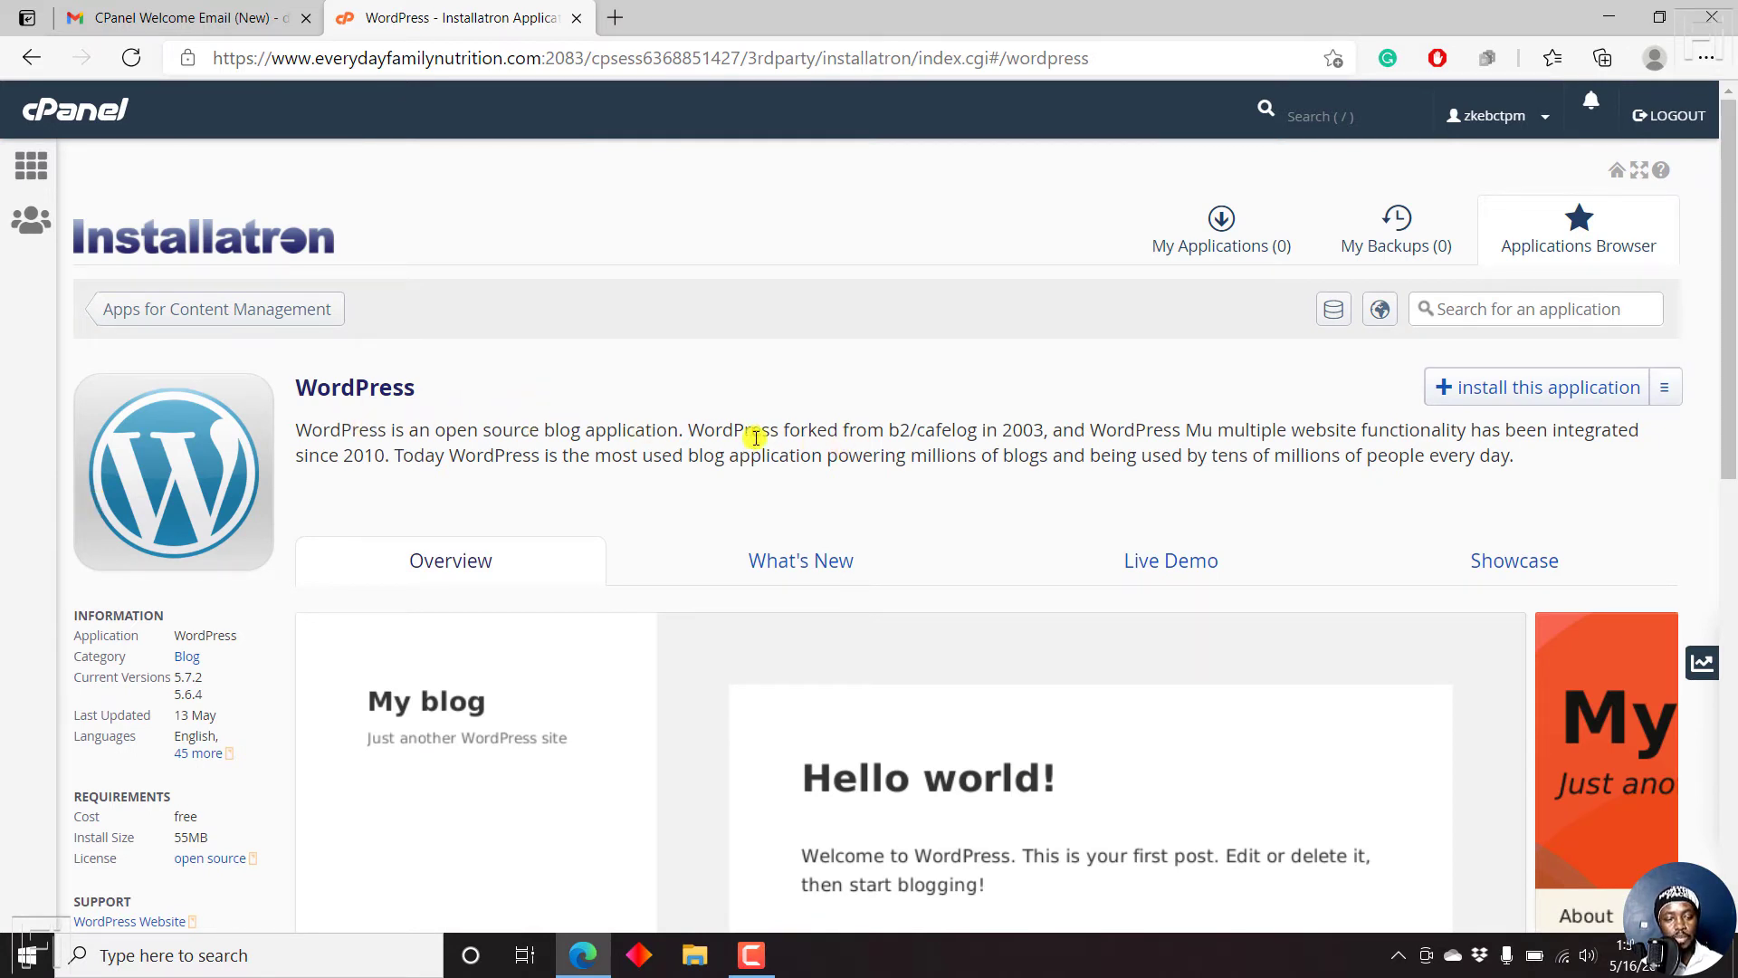
# - Review the WordPress description and feature list, and start installing the application
pyautogui.moveTo(754, 425); pyautogui.dragTo(1032, 440)
pyautogui.click(1186, 432)
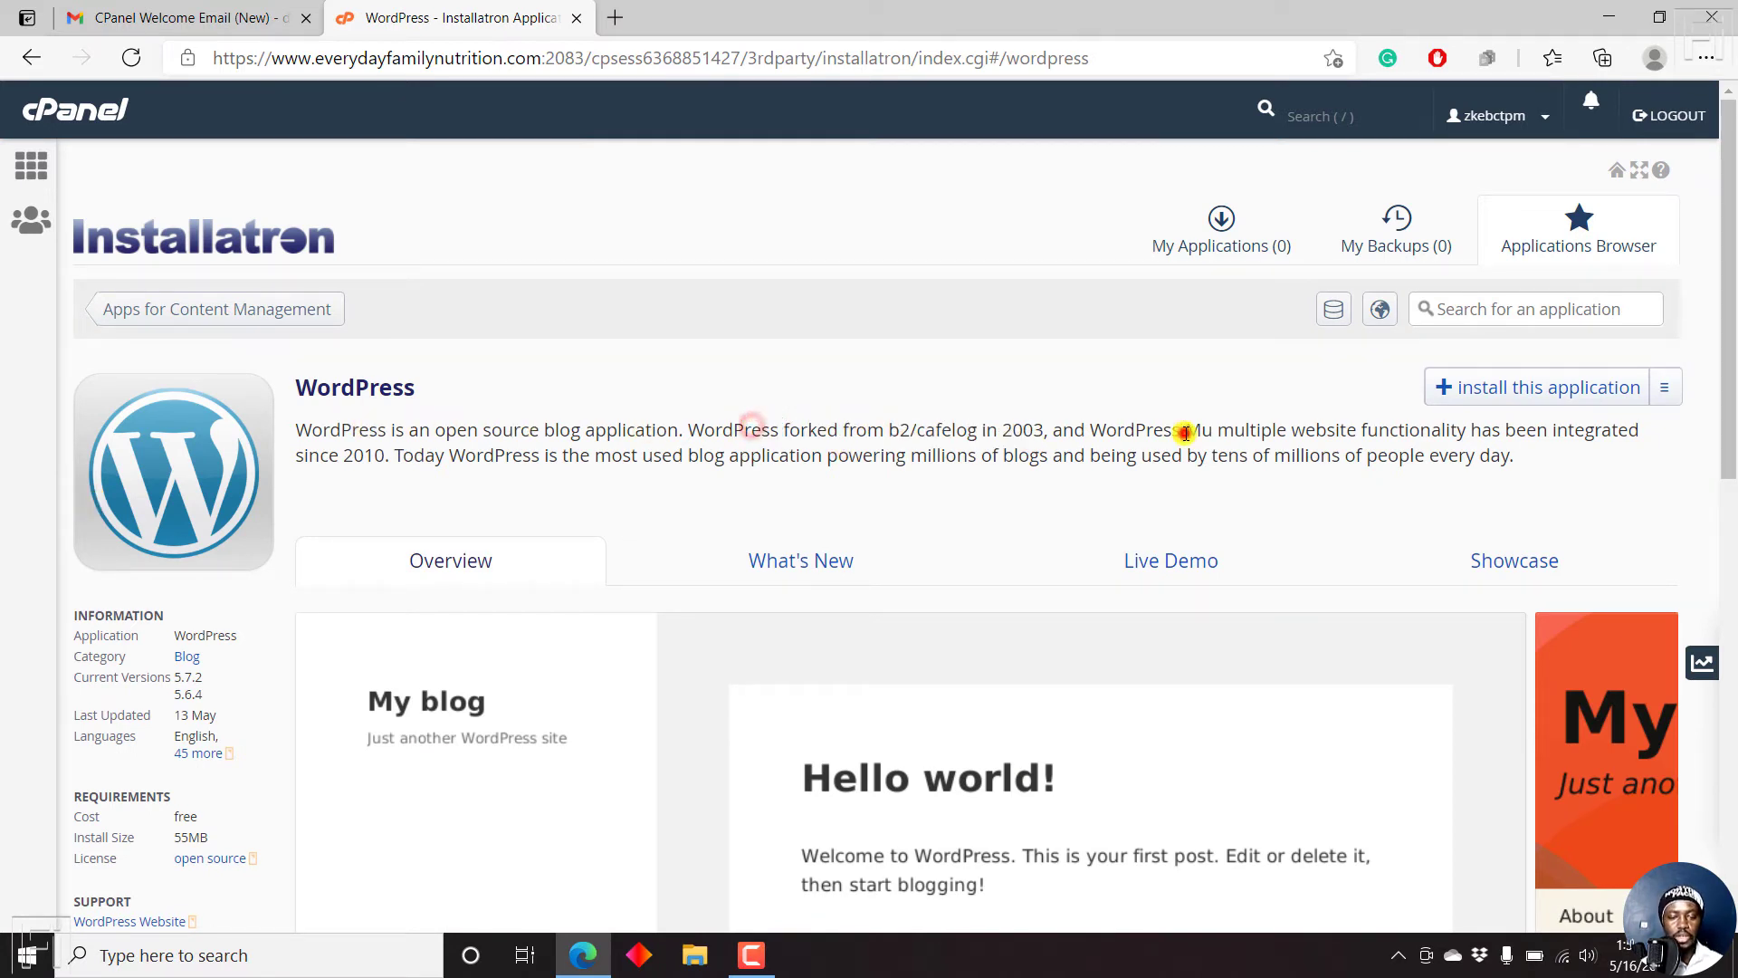
pyautogui.scroll(-3, 906, 480)
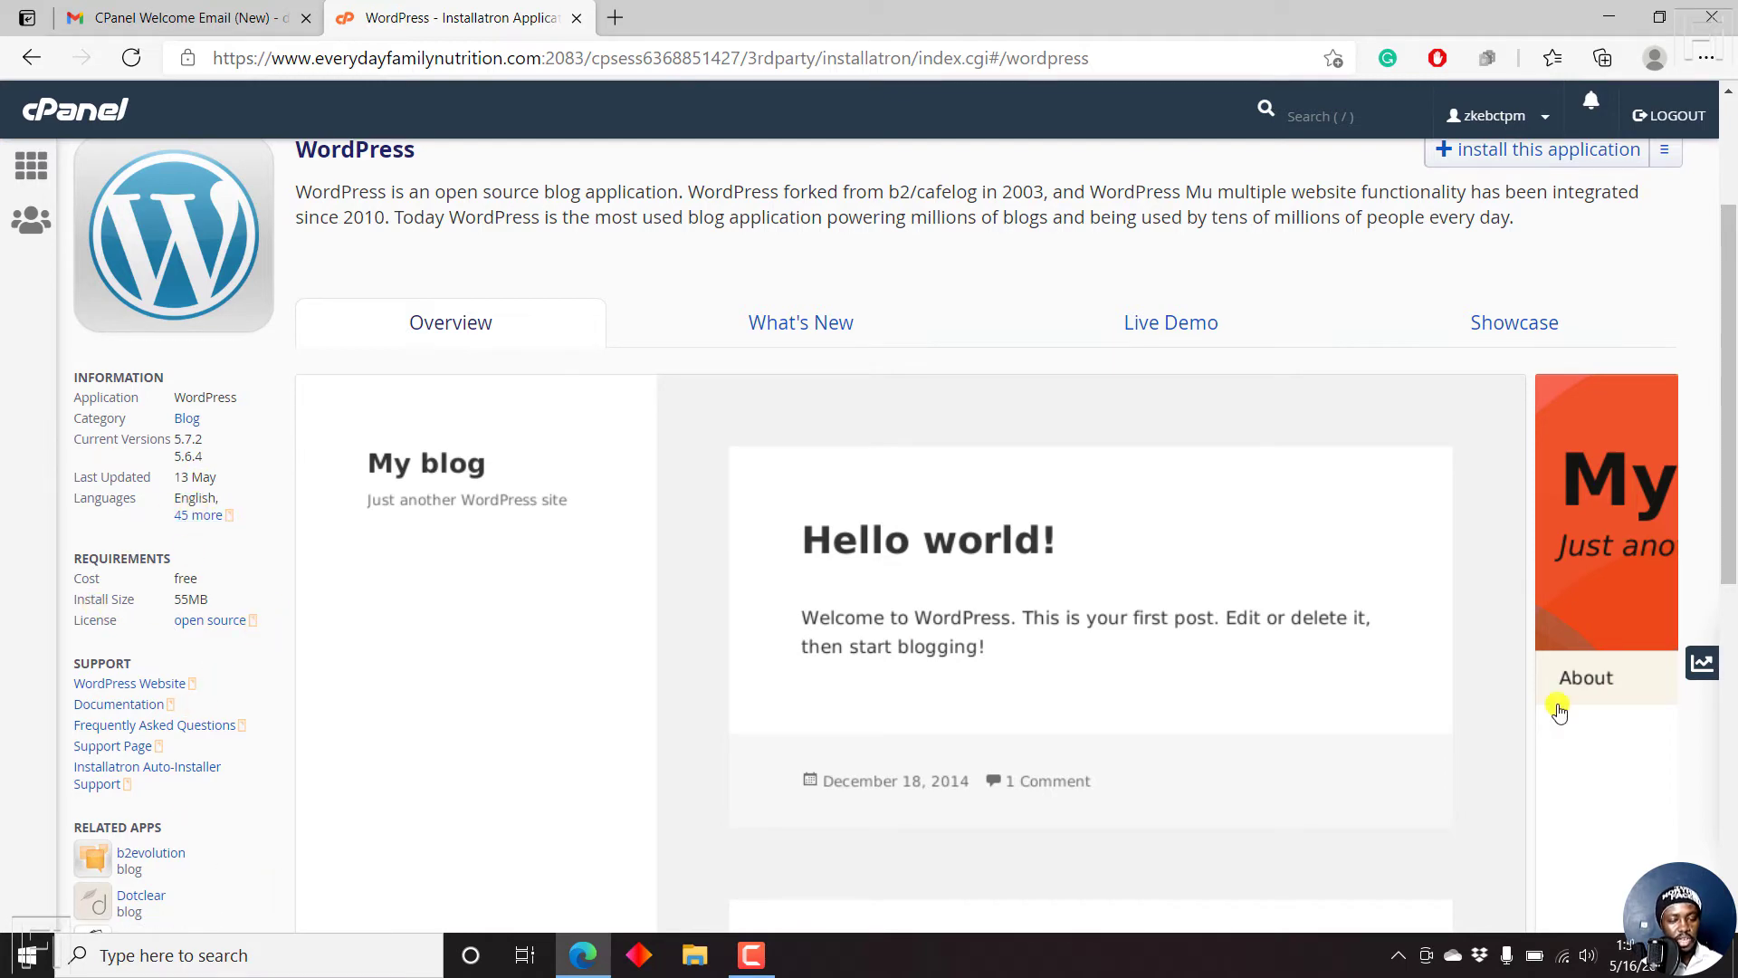
pyautogui.click(1730, 727)
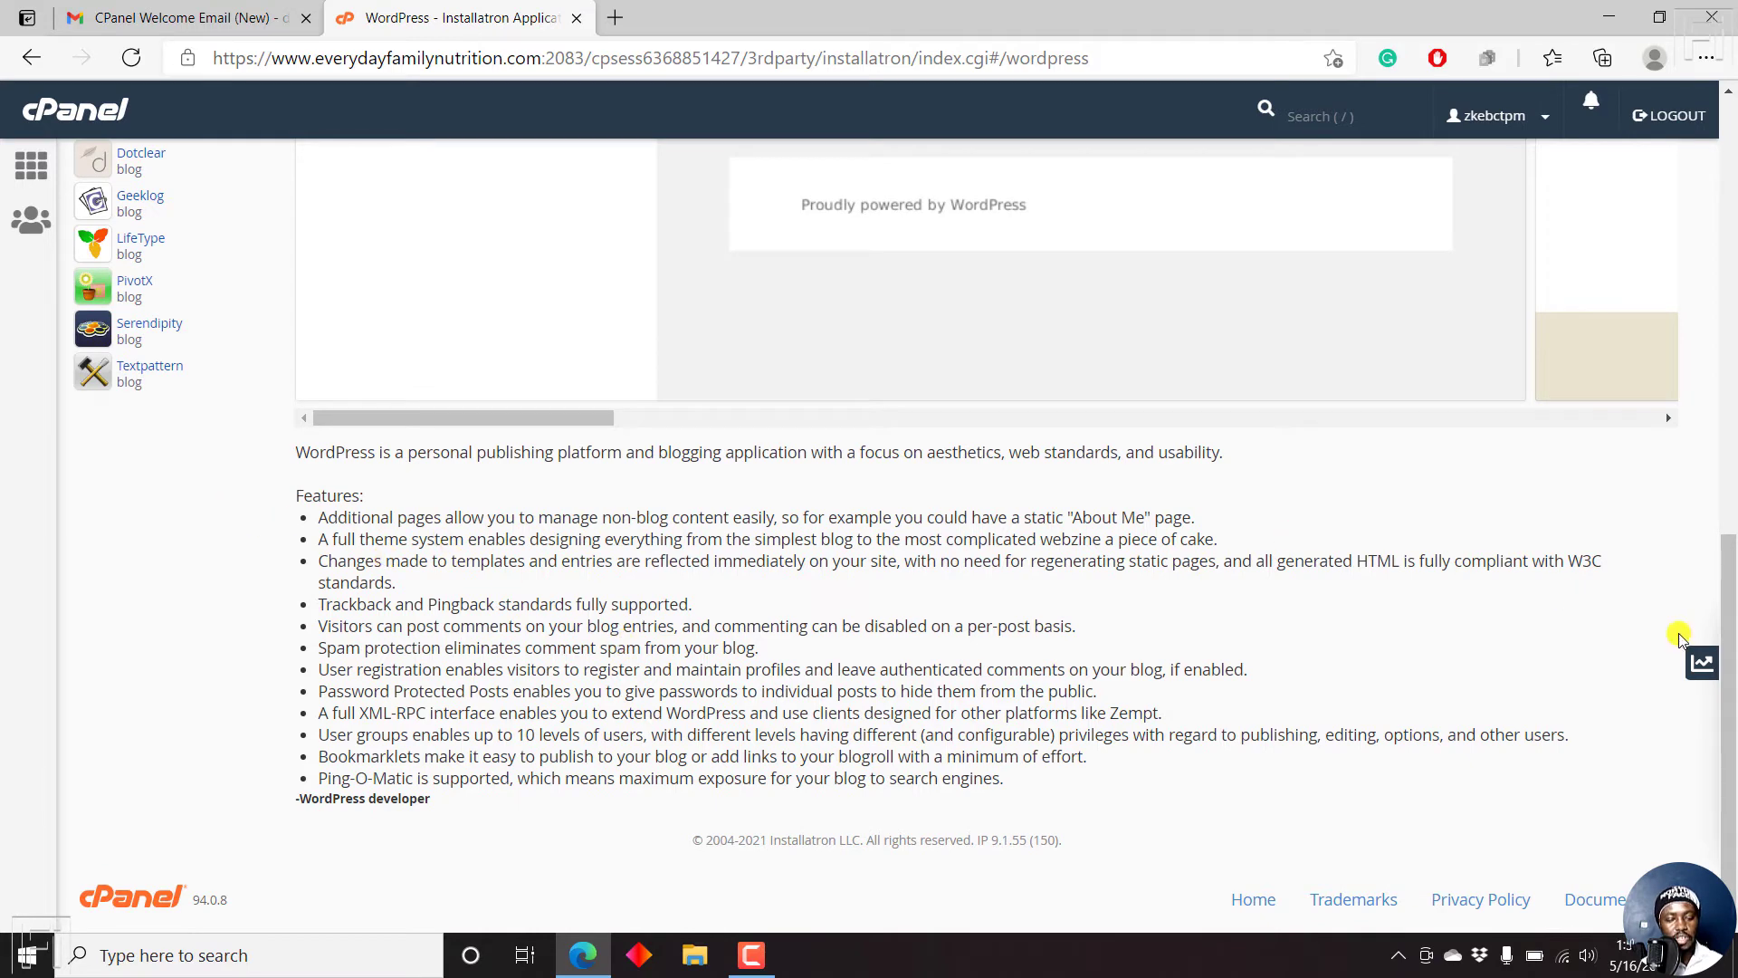
pyautogui.scroll(1, 1731, 702)
pyautogui.moveTo(1731, 702); pyautogui.dragTo(1731, 262)
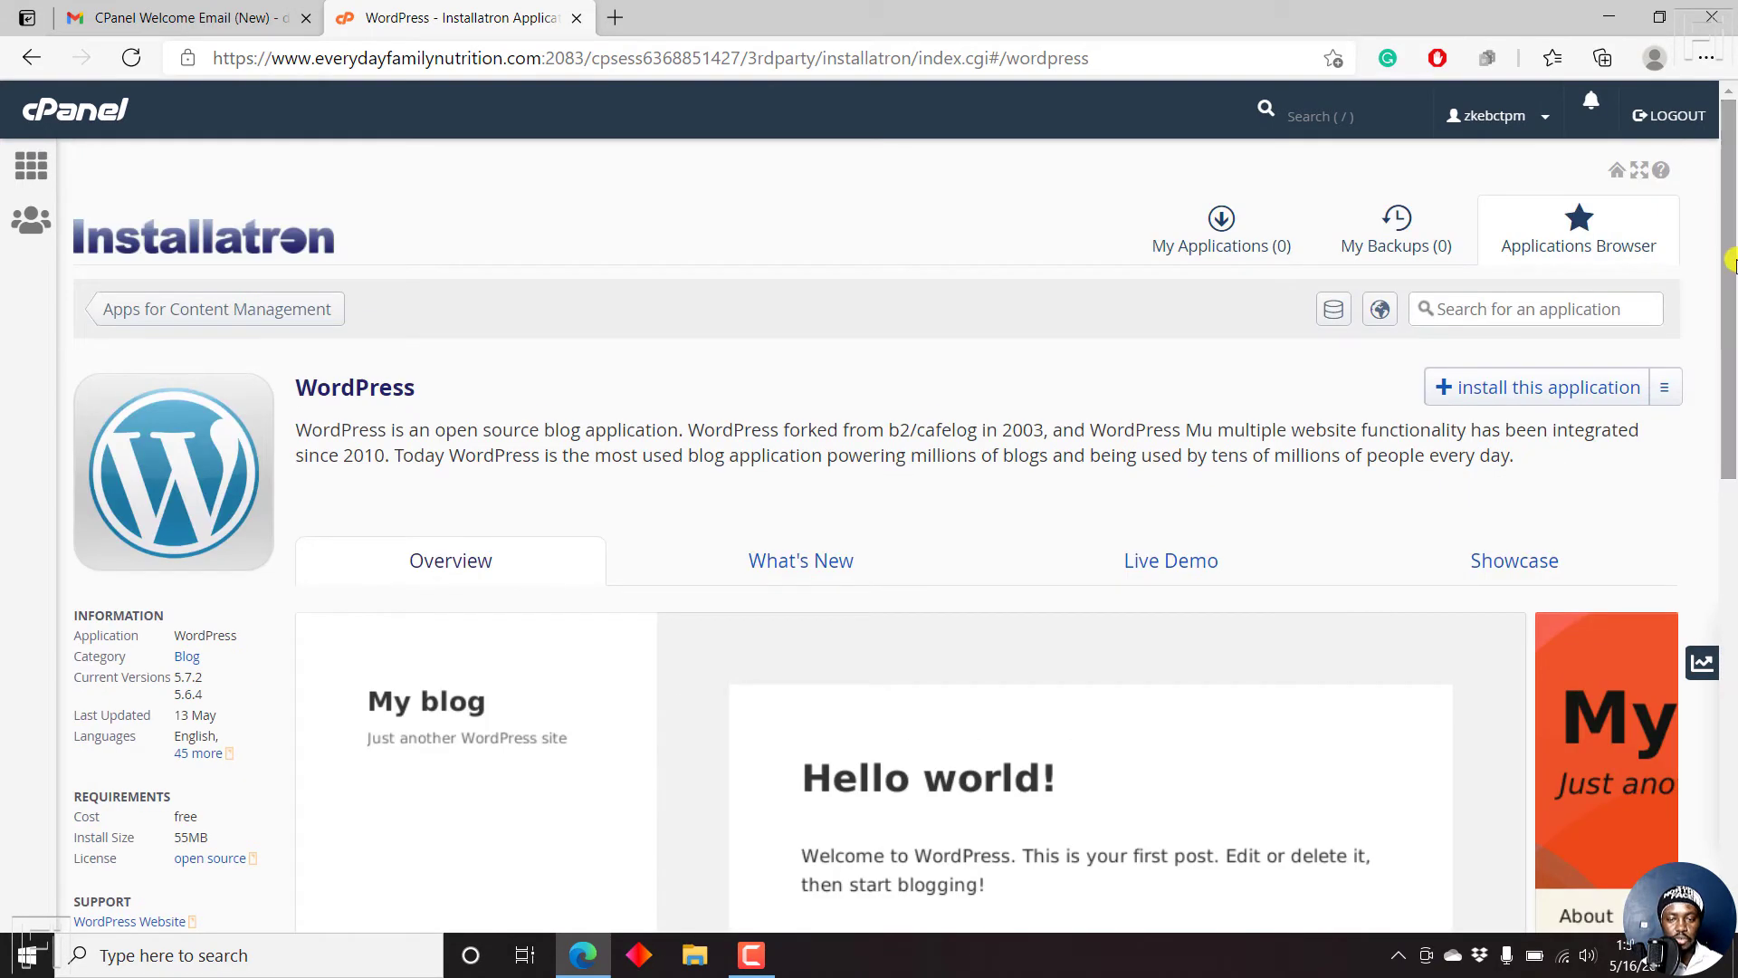
pyautogui.click(1498, 396)
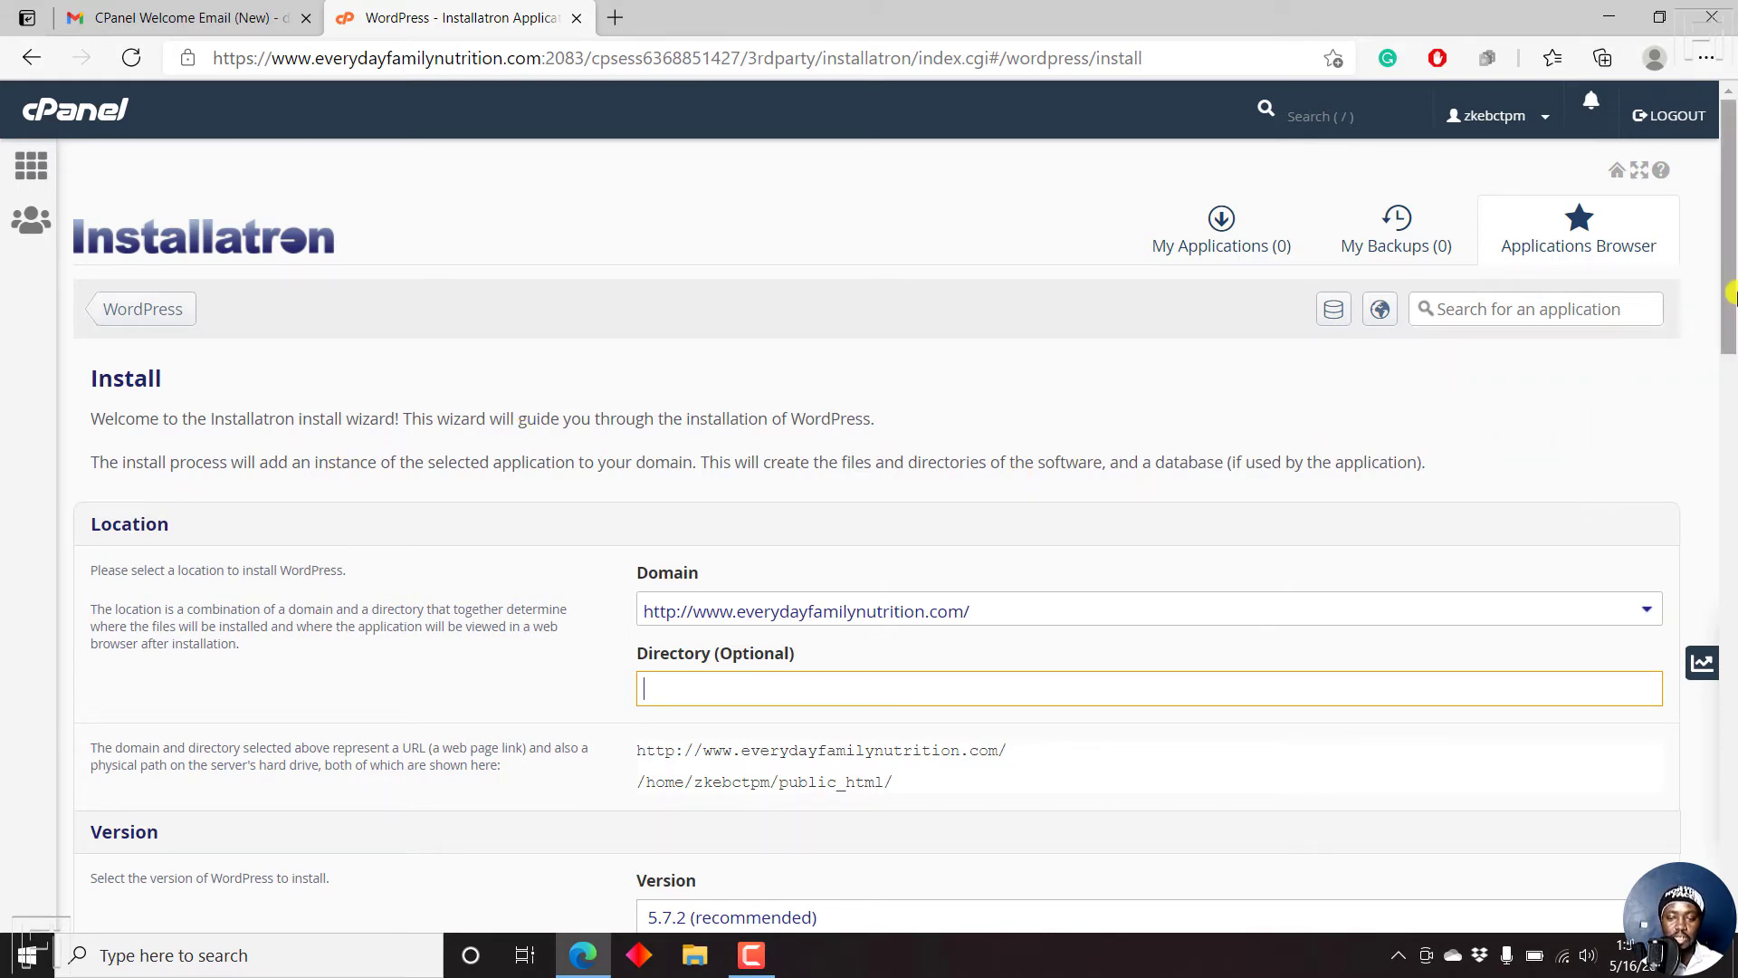
pyautogui.scroll(-3, 1729, 293)
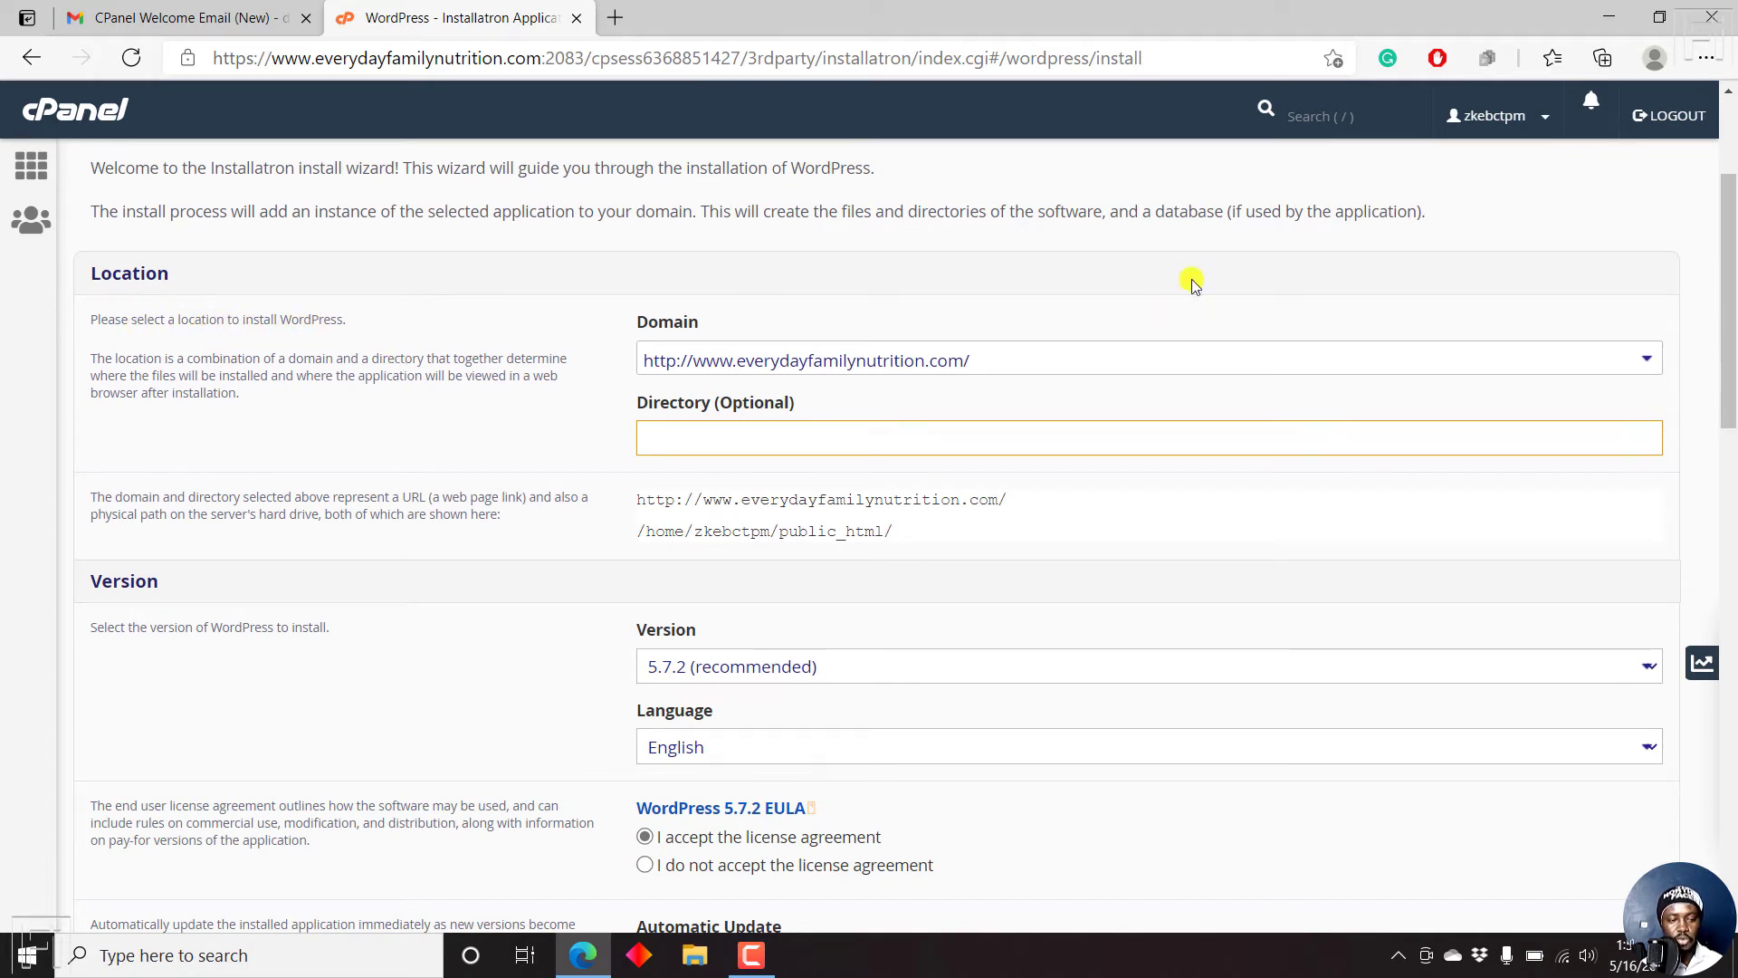
pyautogui.click(1645, 350)
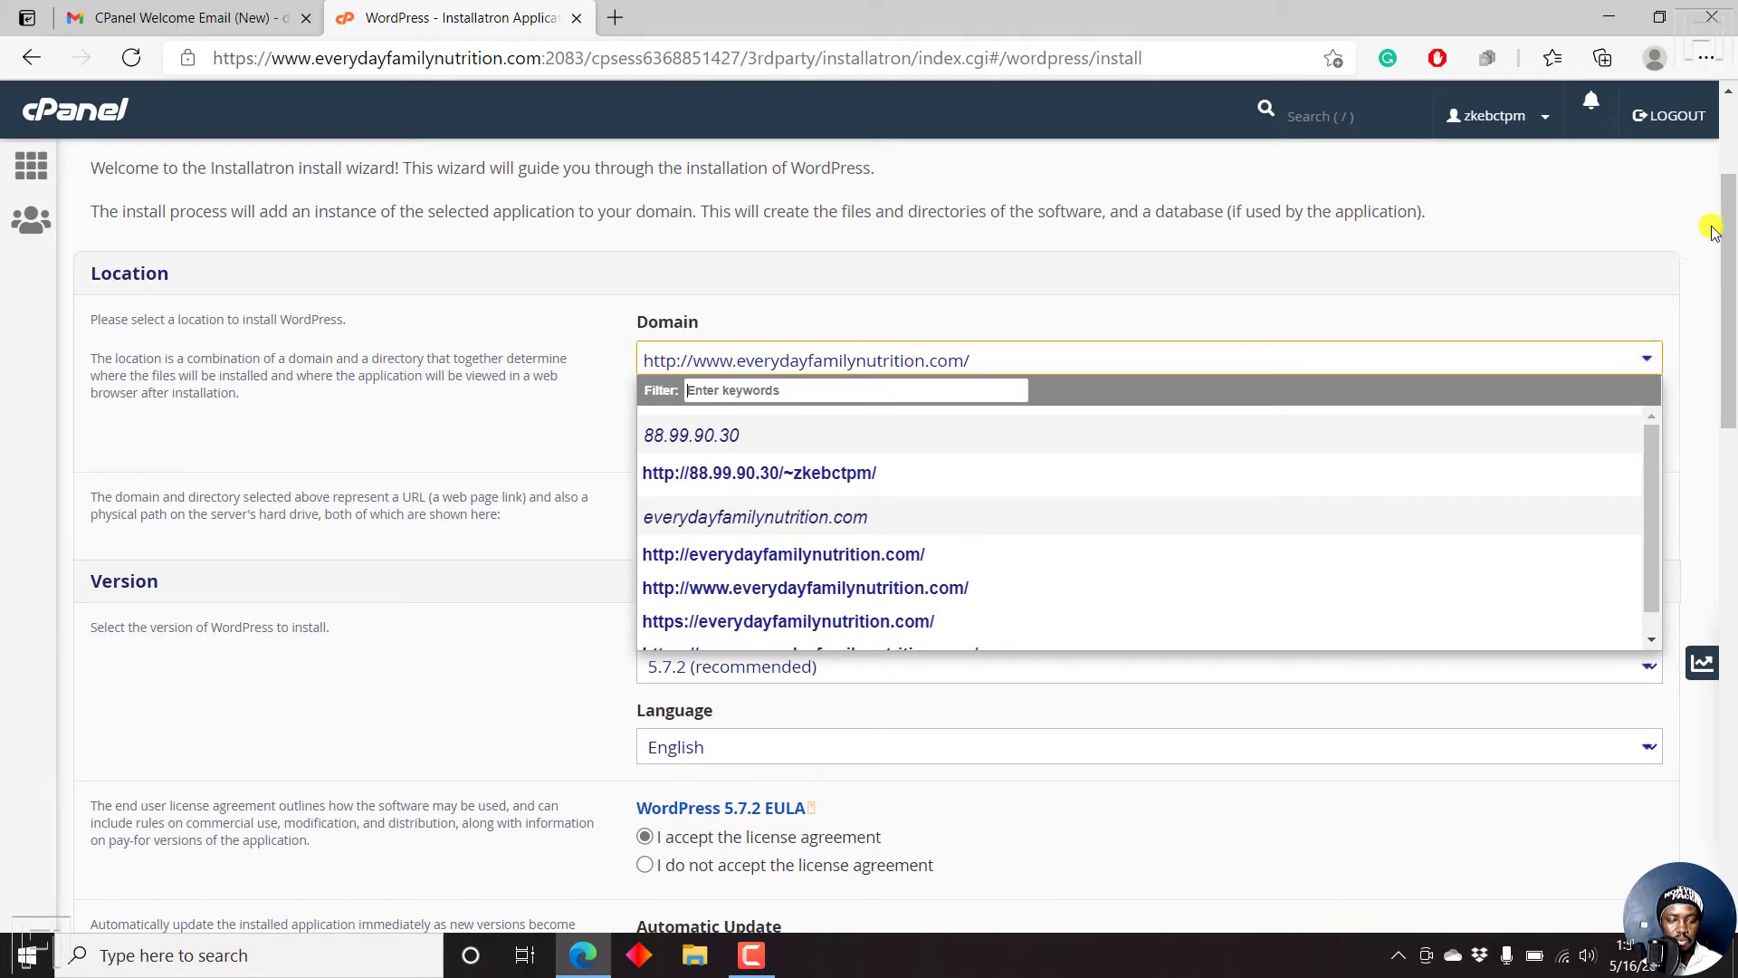
pyautogui.moveTo(1650, 498); pyautogui.dragTo(1644, 552)
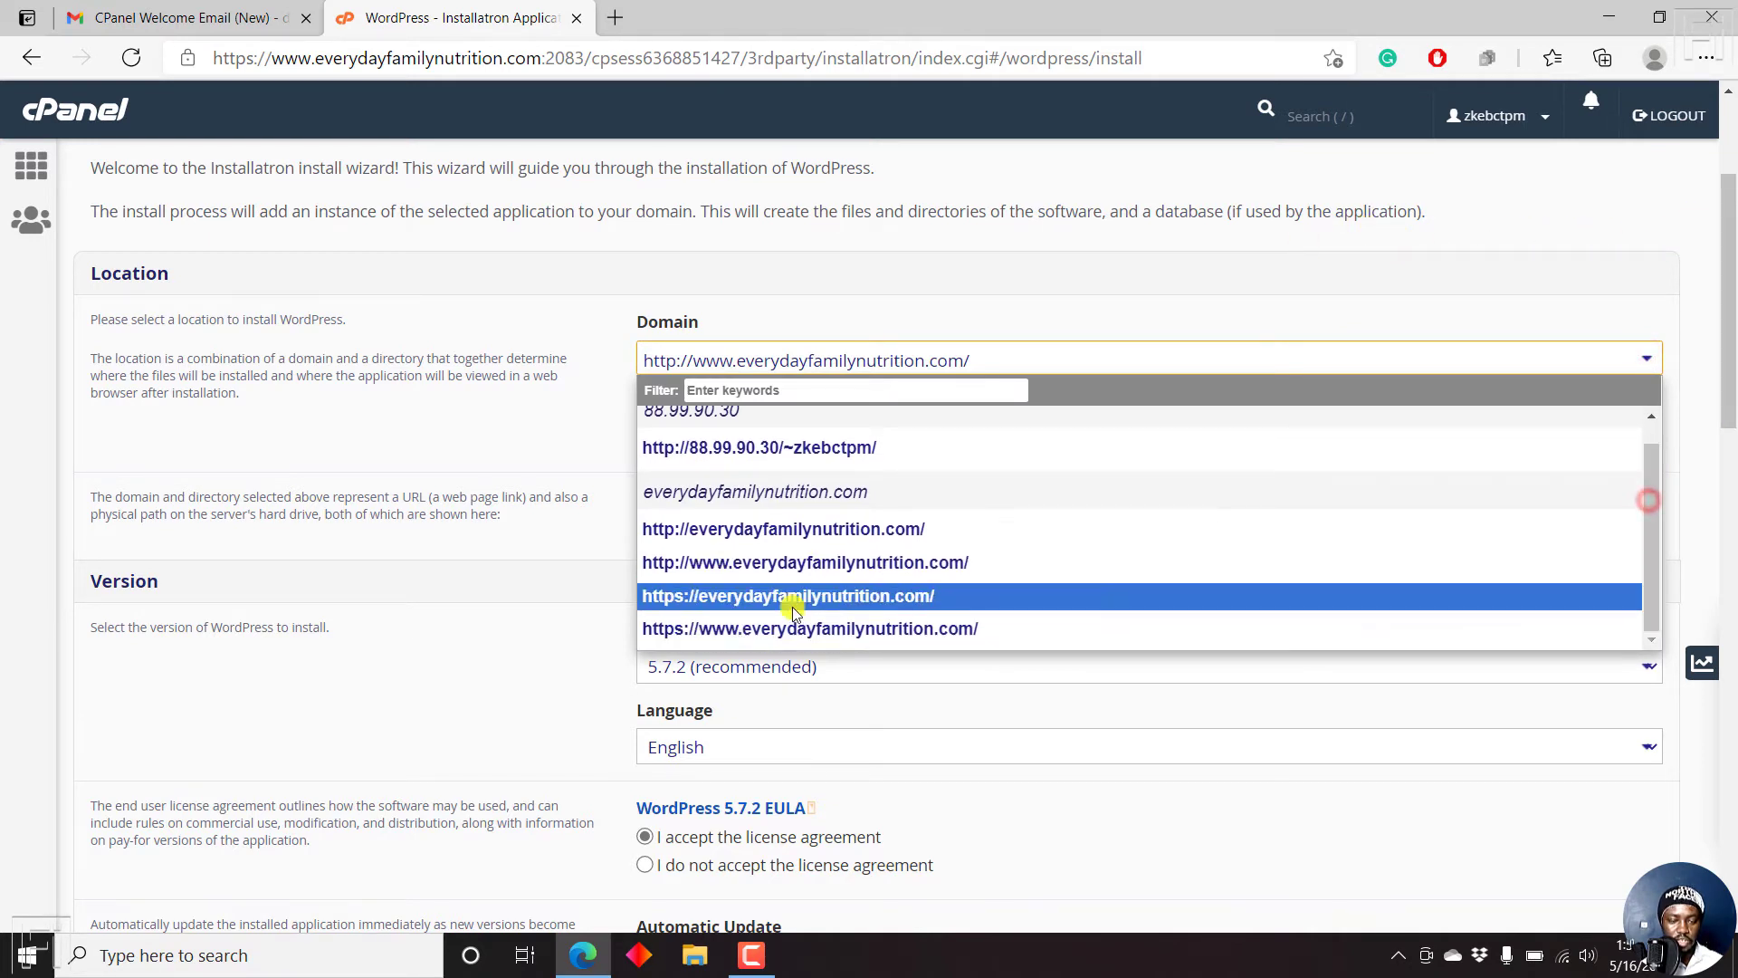
pyautogui.click(838, 595)
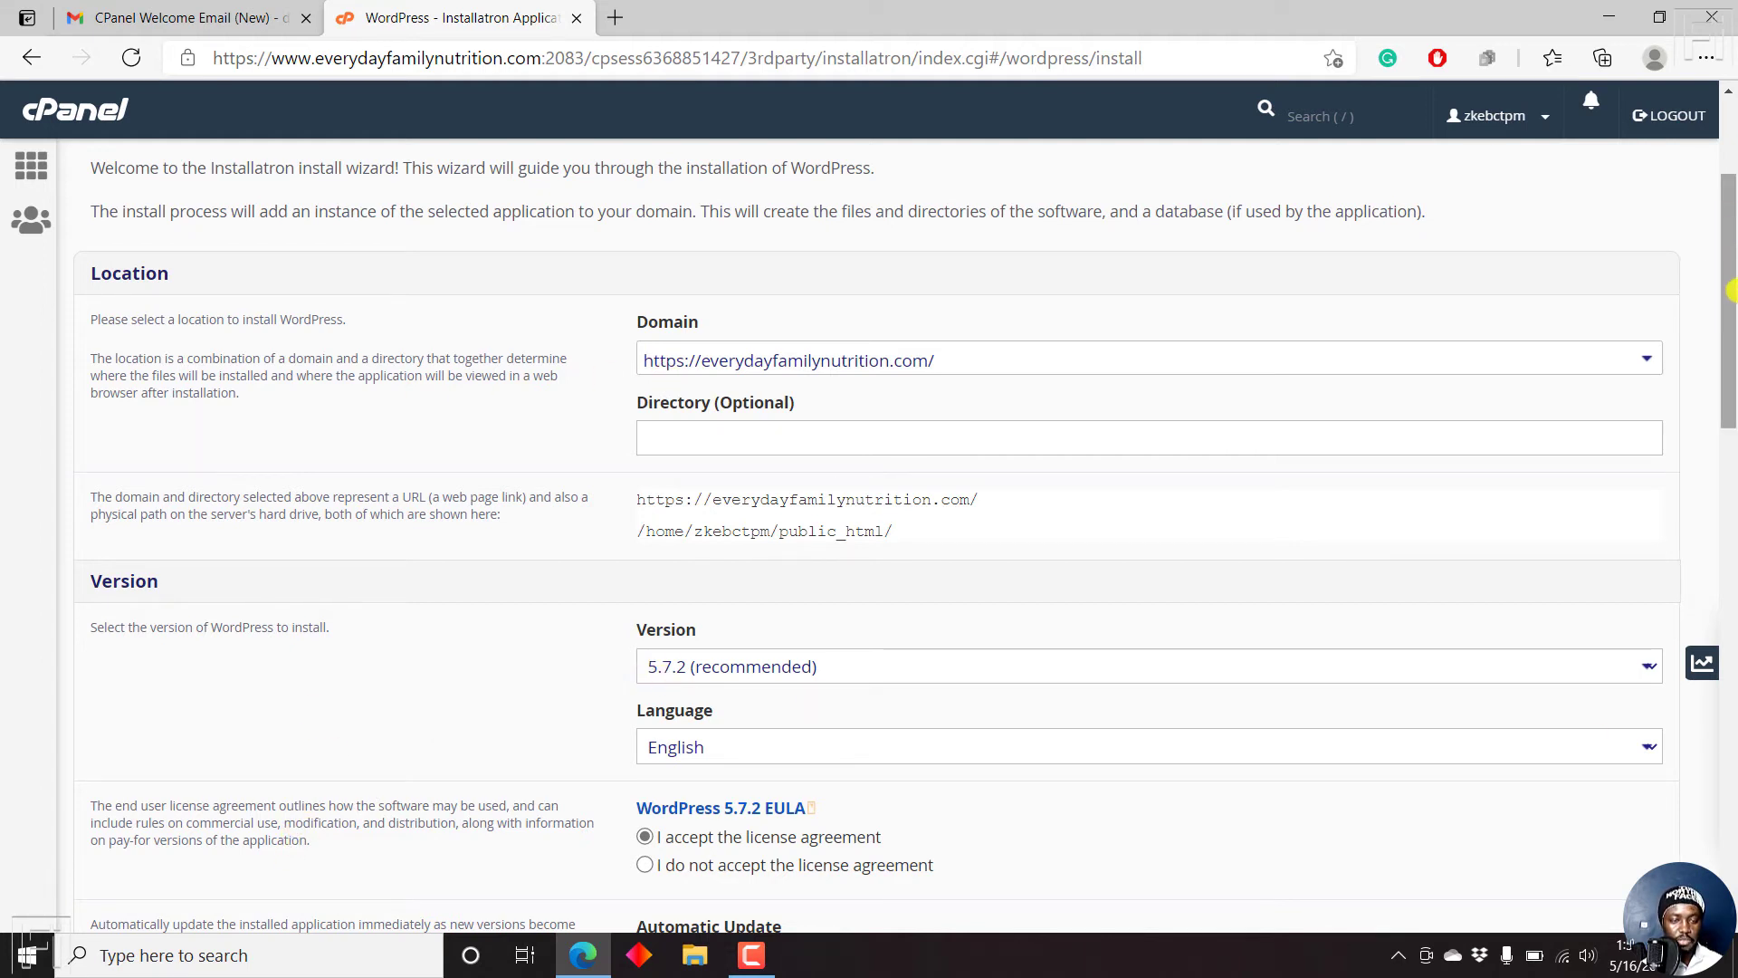
# - Review the WordPress version, license and automatic update options, and reveal the administrator password in the installation settings
pyautogui.moveTo(1730, 302); pyautogui.dragTo(1731, 431)
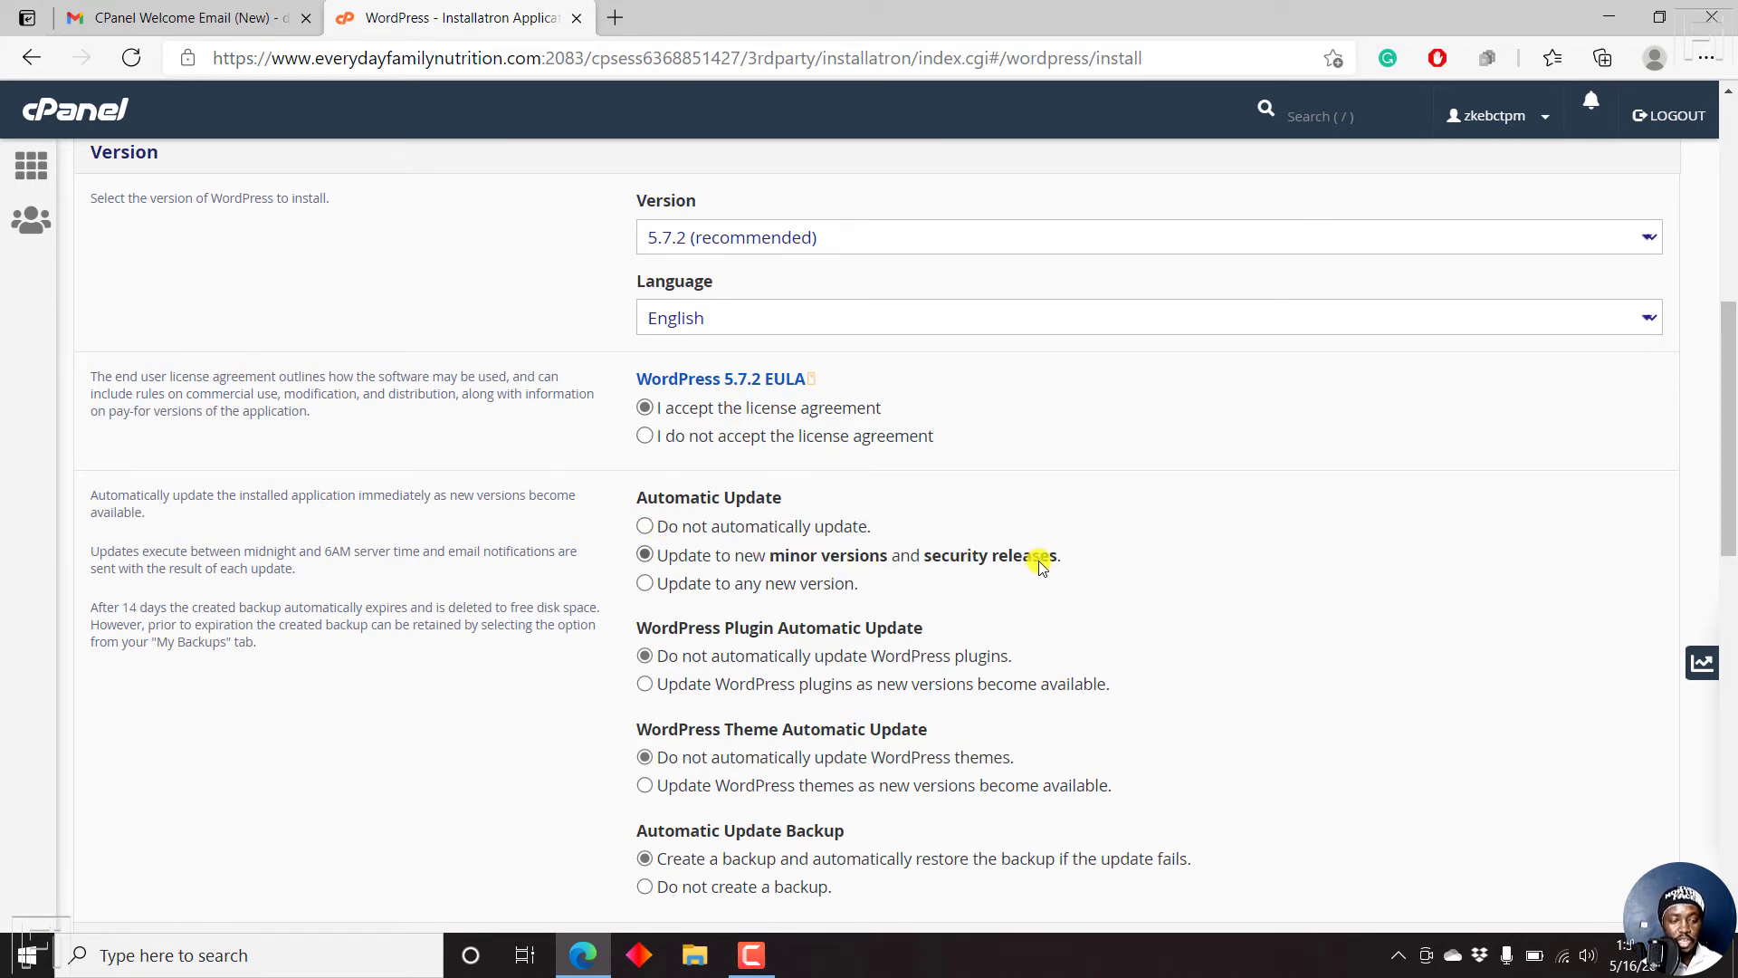
pyautogui.moveTo(1731, 447); pyautogui.dragTo(1731, 634)
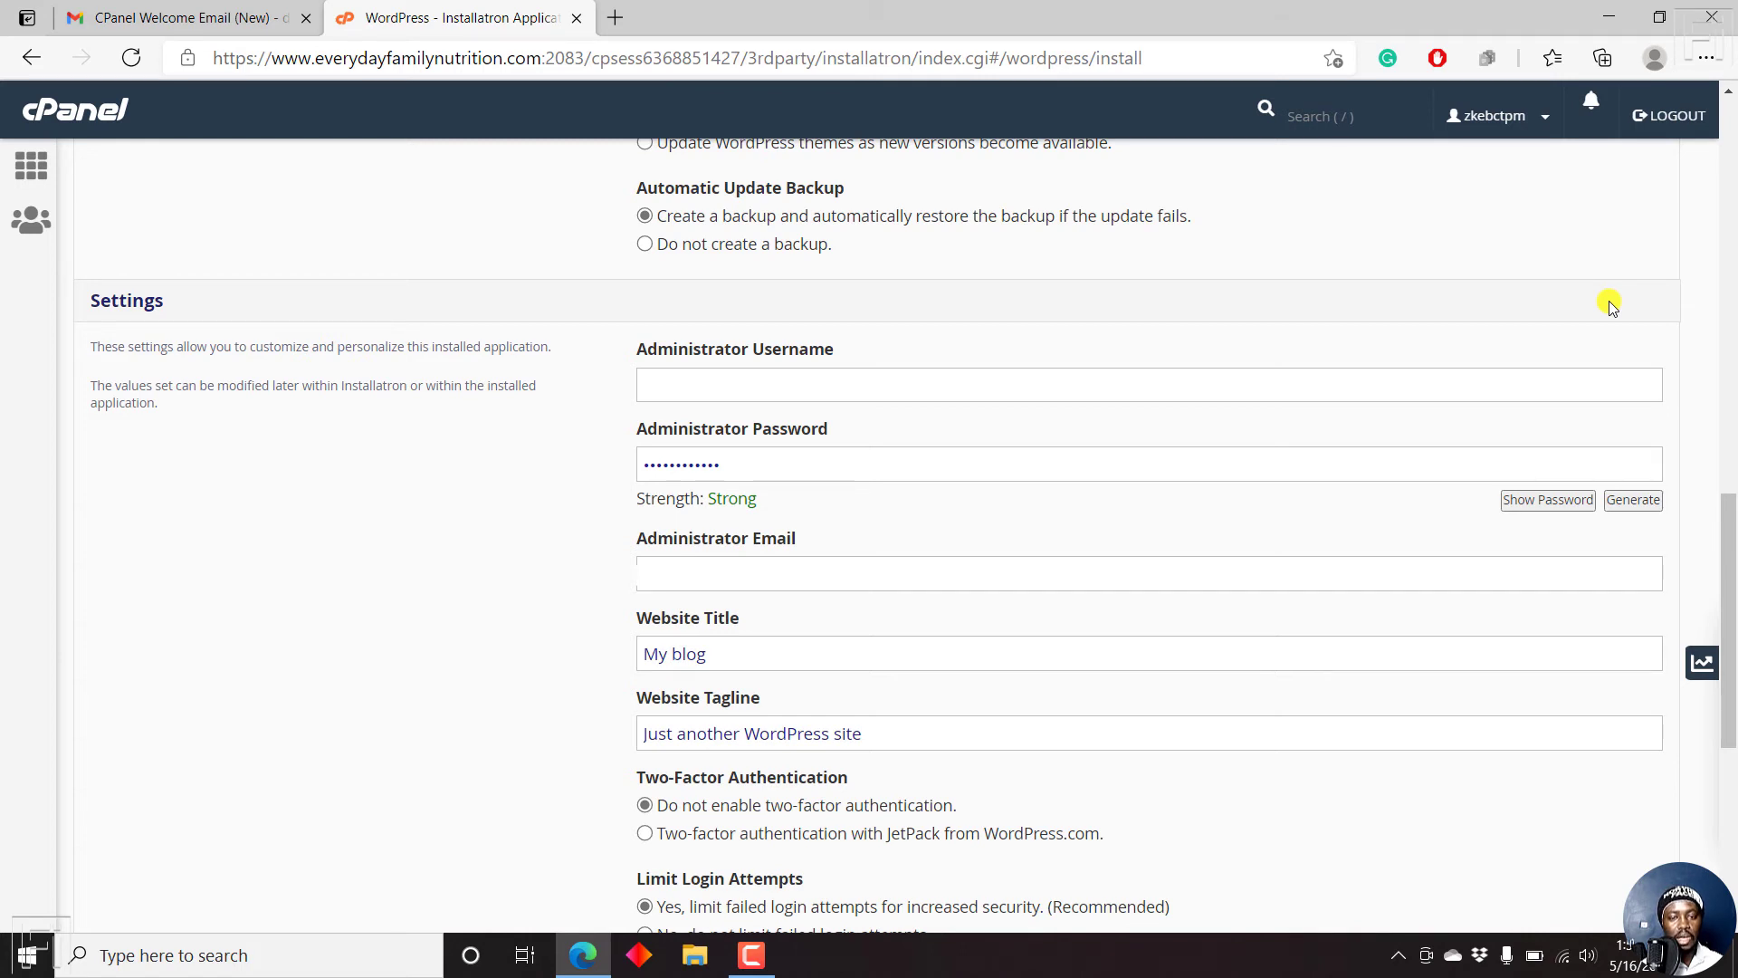
pyautogui.click(1549, 500)
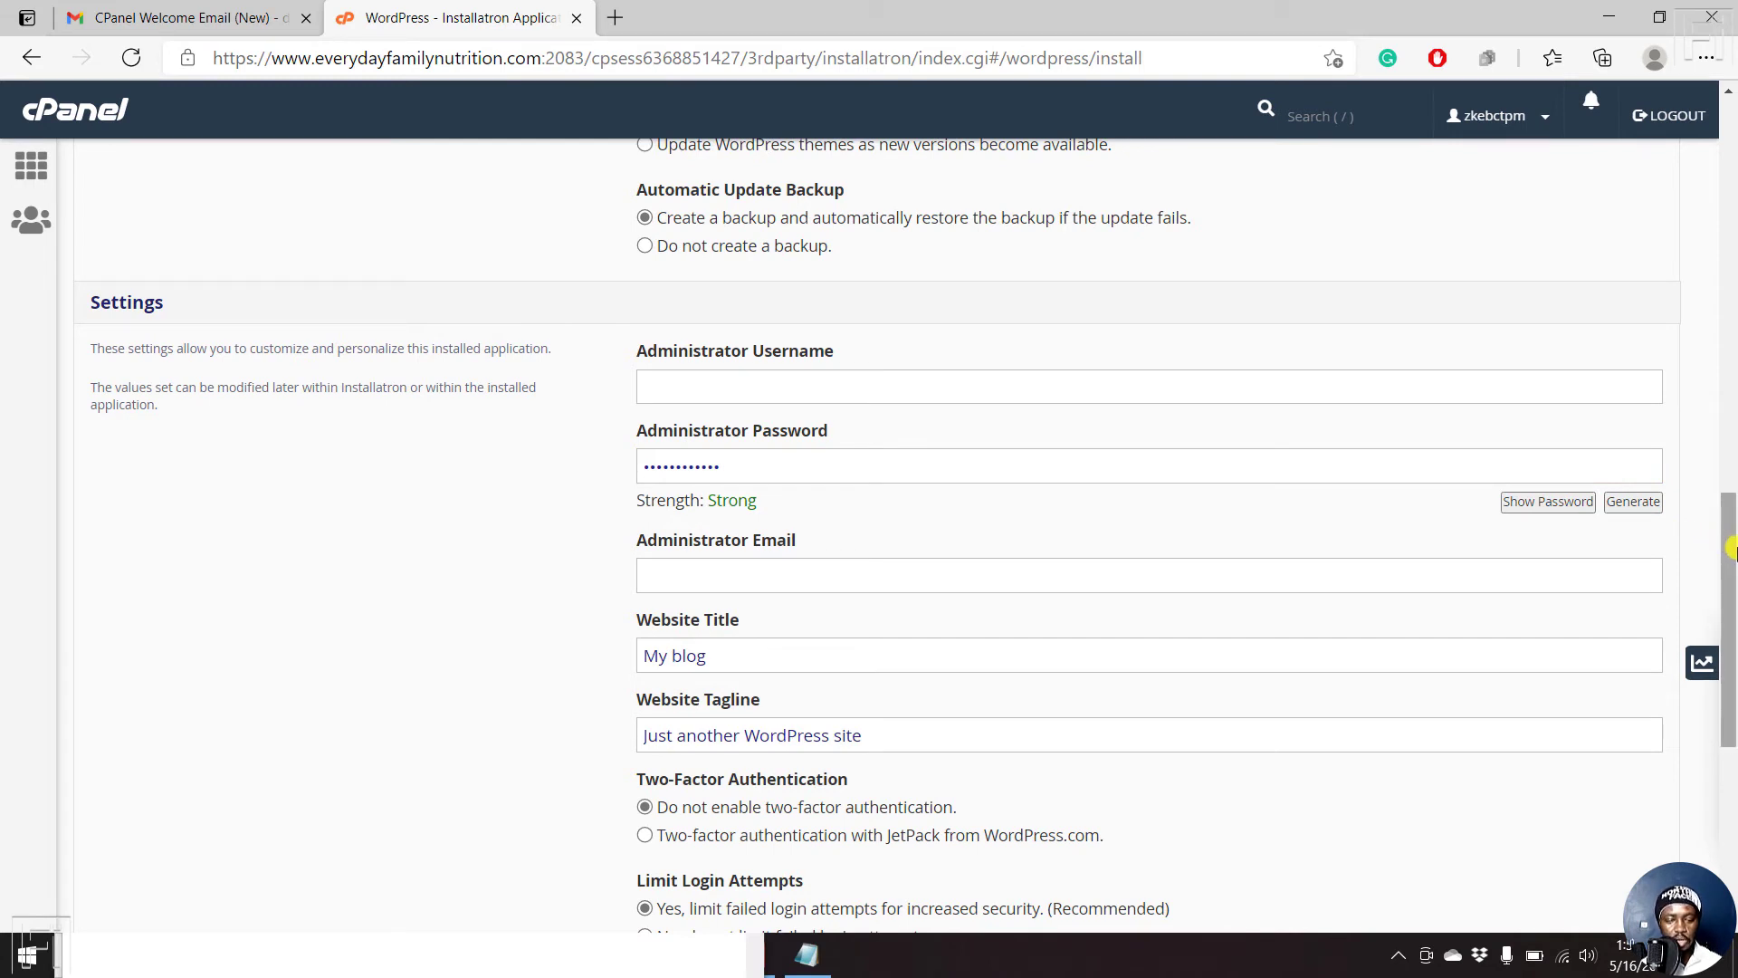
# - Set the website title to "Everyday Family Nutrition" and the tagline to "A healthy family, makes a happy home"
pyautogui.click(768, 656)
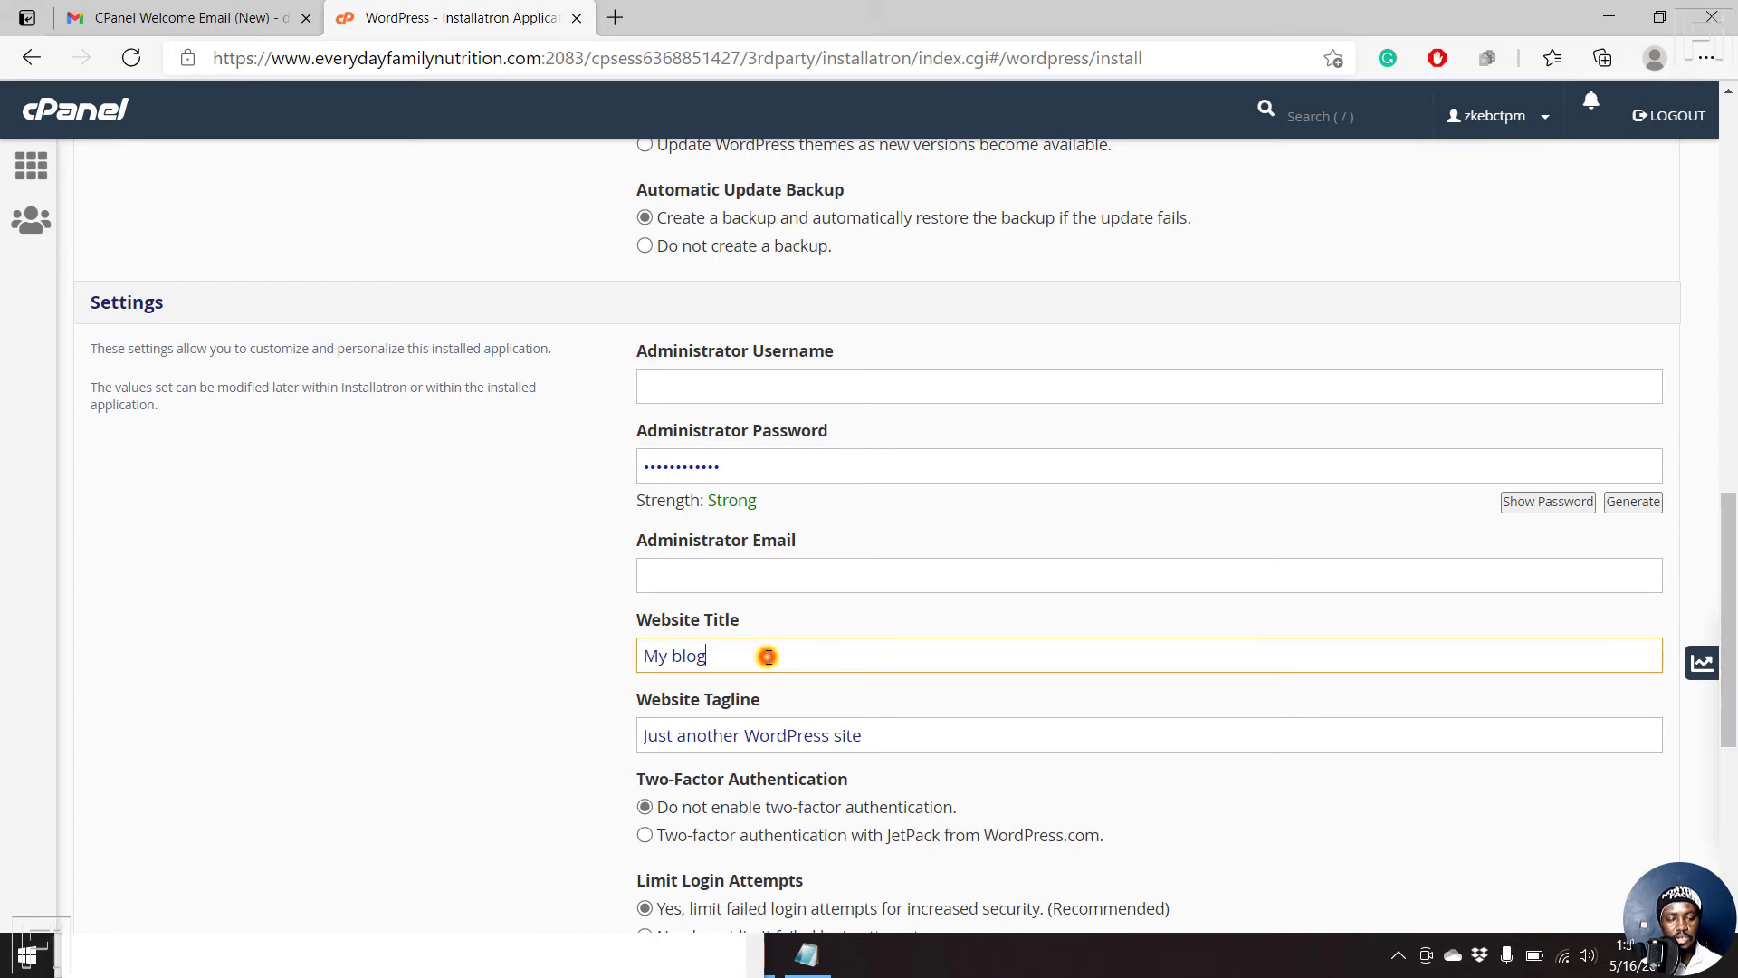
pyautogui.tripleClick(768, 656)
pyautogui.write('Everyda')
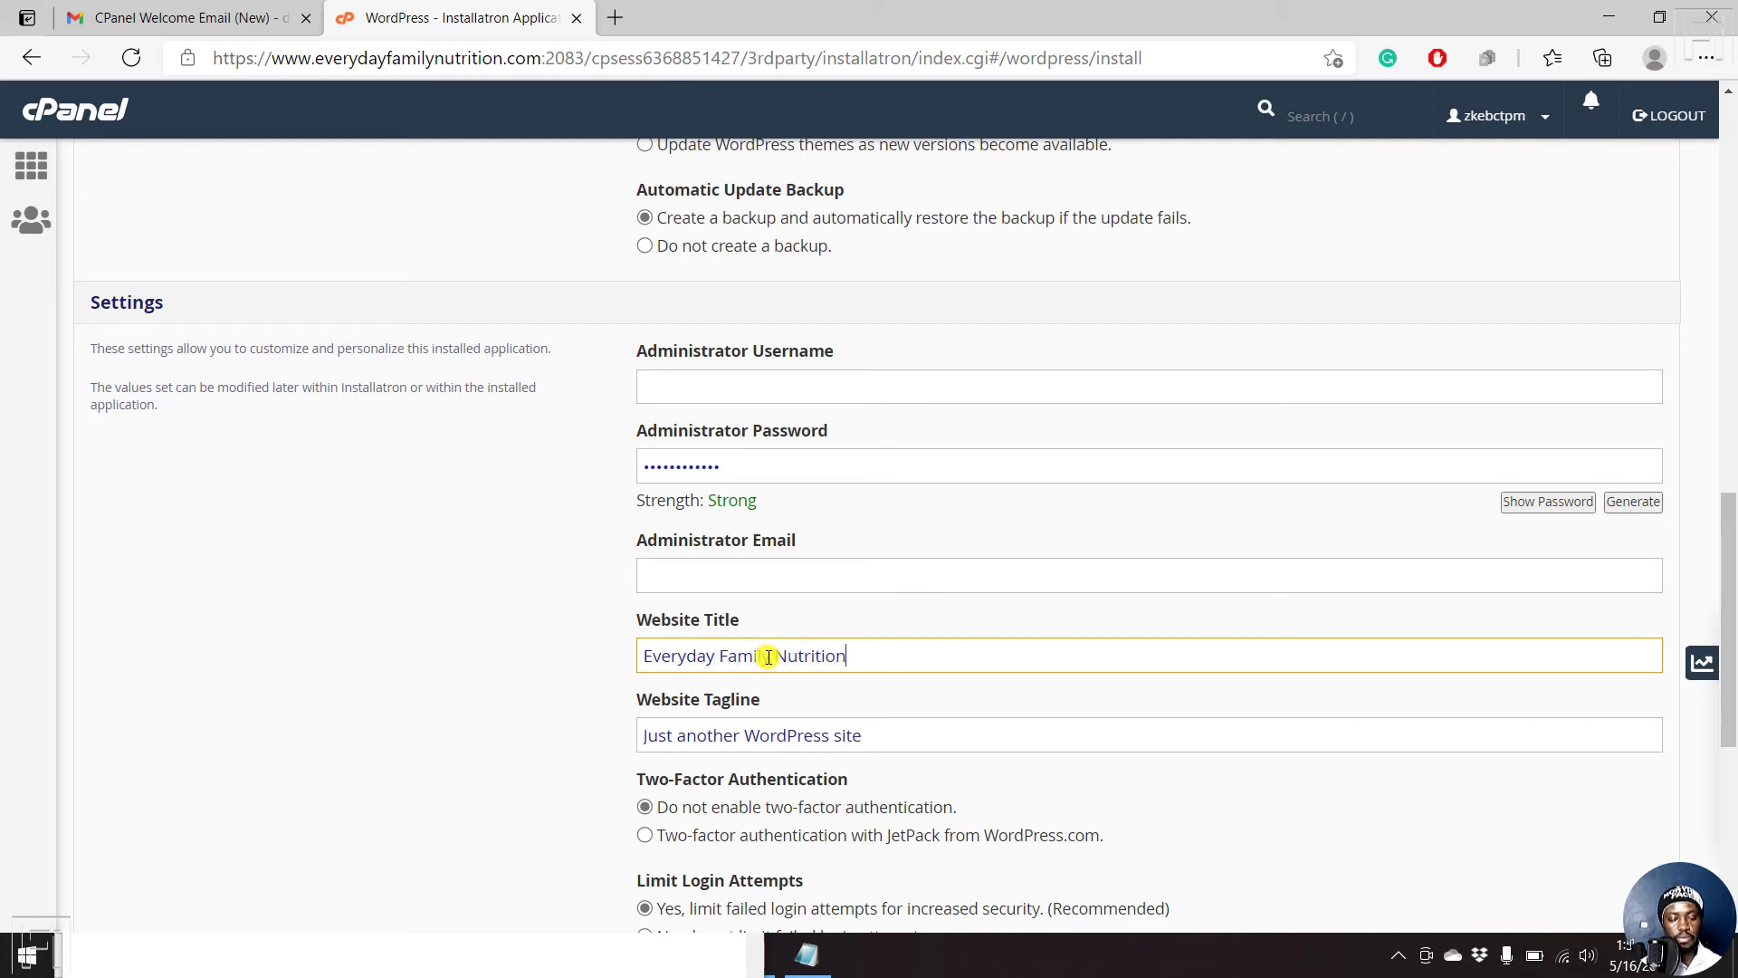
pyautogui.moveTo(1733, 642); pyautogui.dragTo(1733, 699)
pyautogui.moveTo(907, 545); pyautogui.dragTo(615, 568)
pyautogui.write('A')
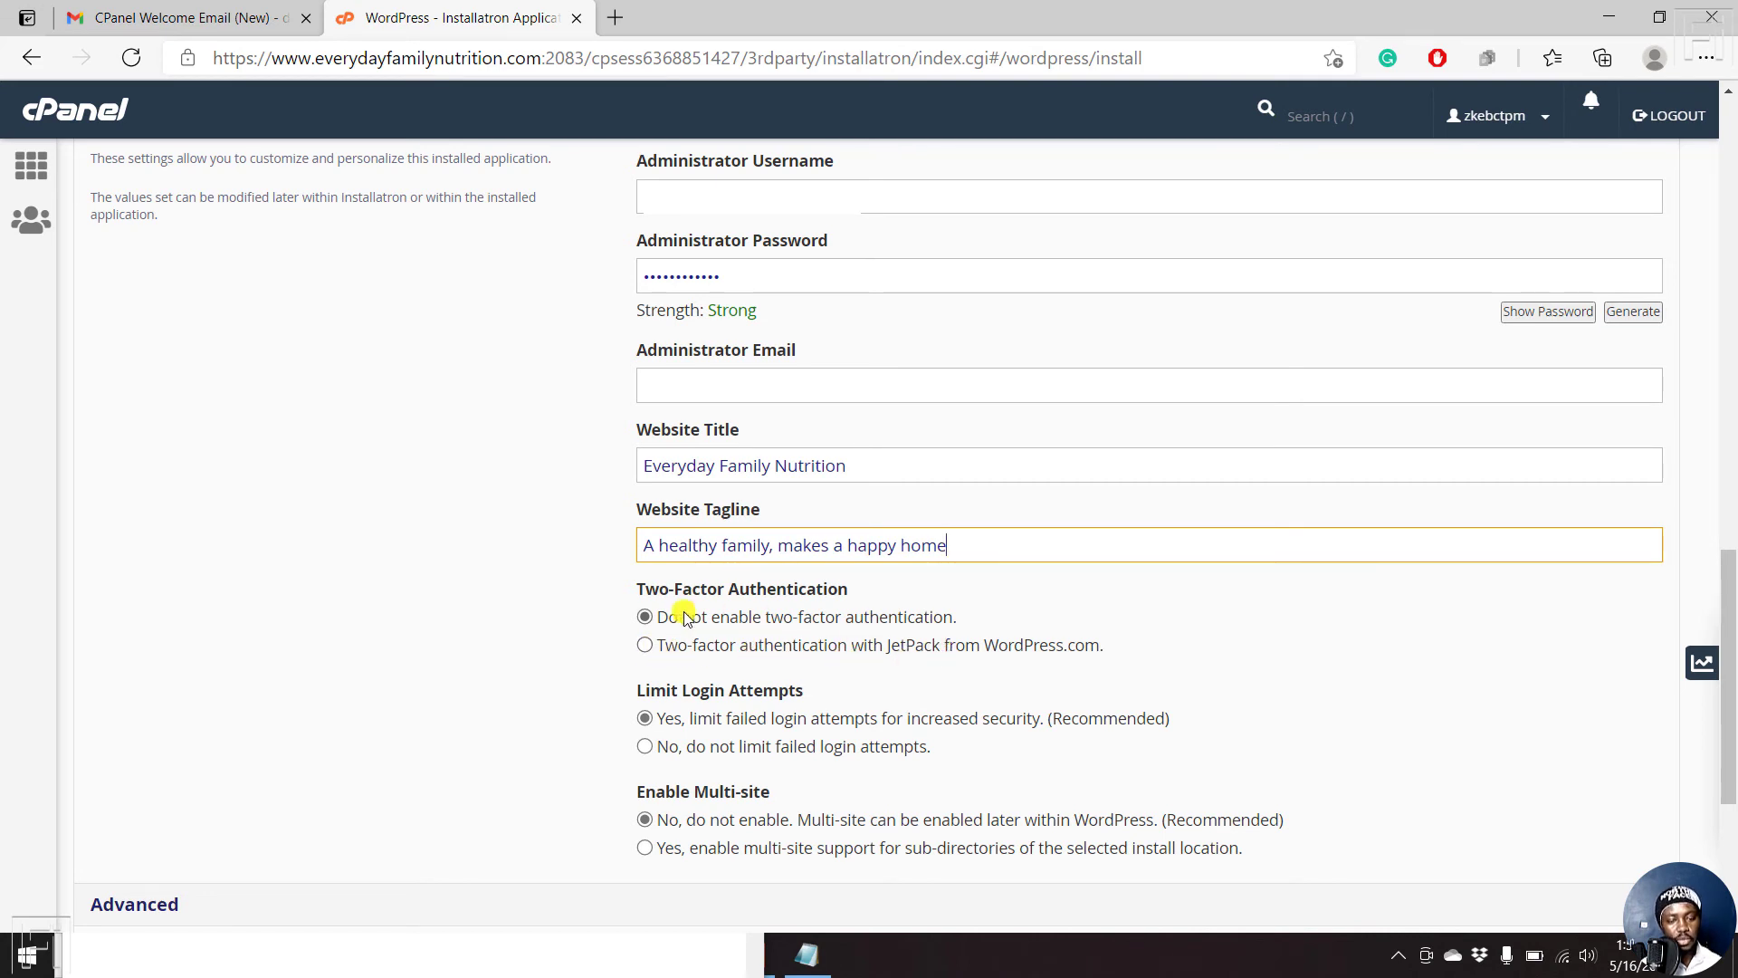
# - Check the remaining security, multi-site and advanced options, and run the WordPress installation
pyautogui.scroll(-3, 1731, 614)
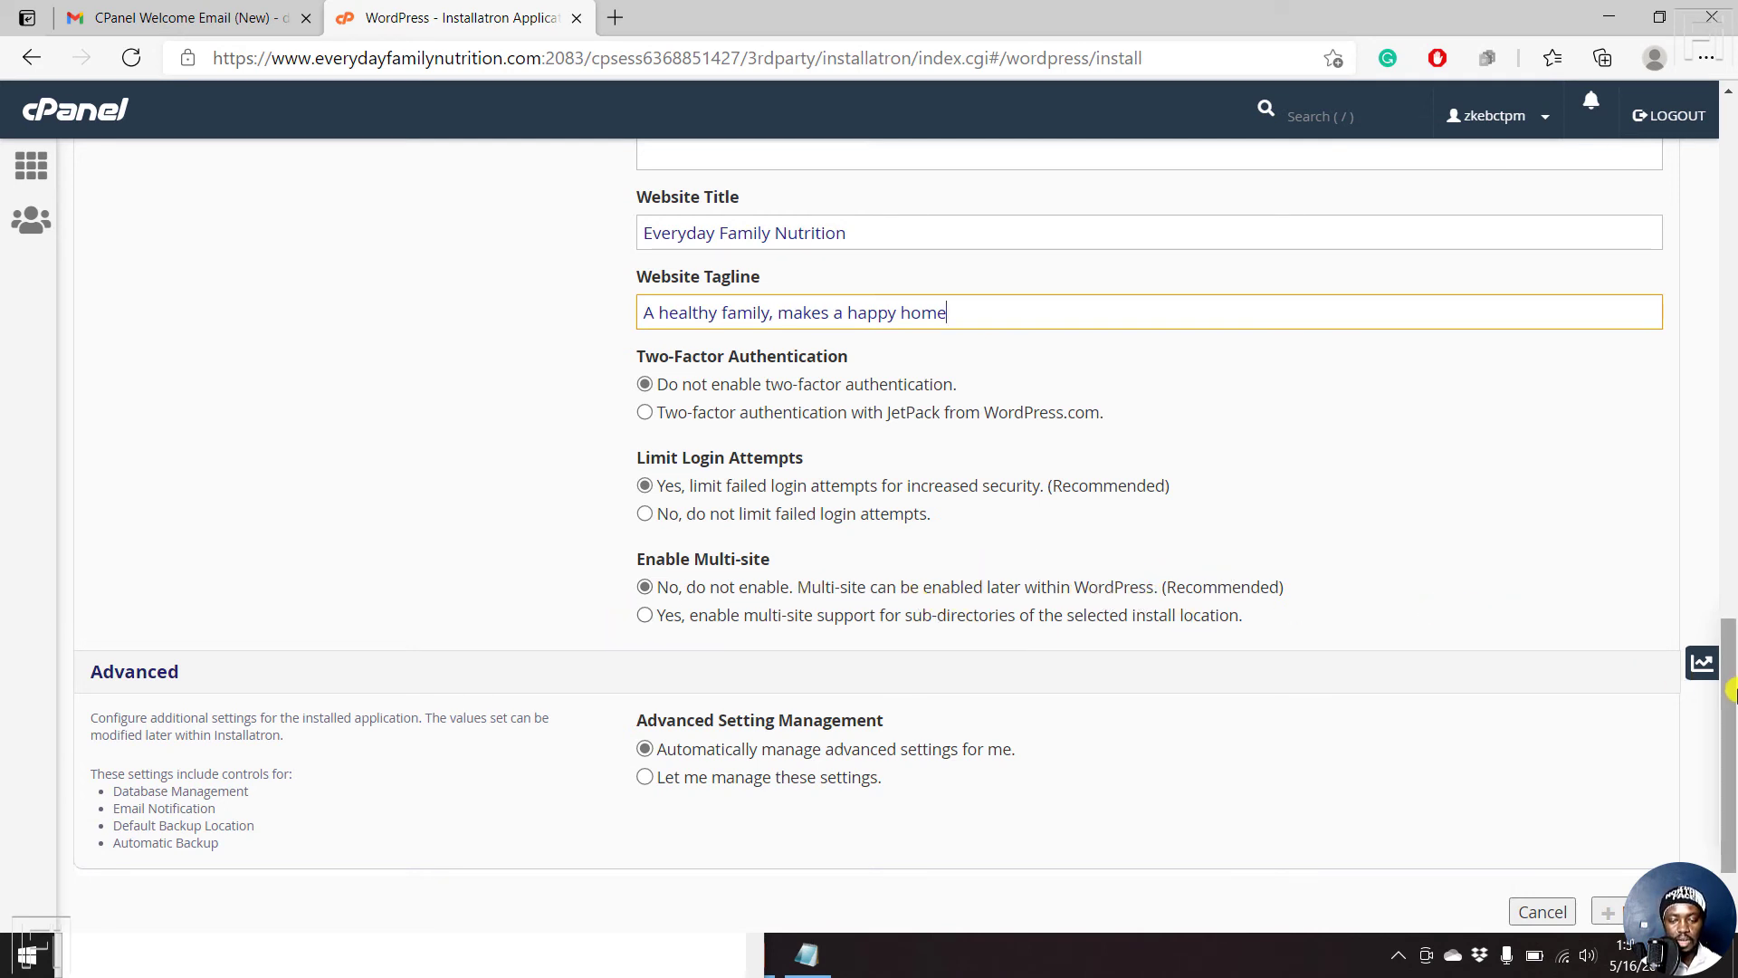
pyautogui.moveTo(1731, 690); pyautogui.dragTo(1731, 736)
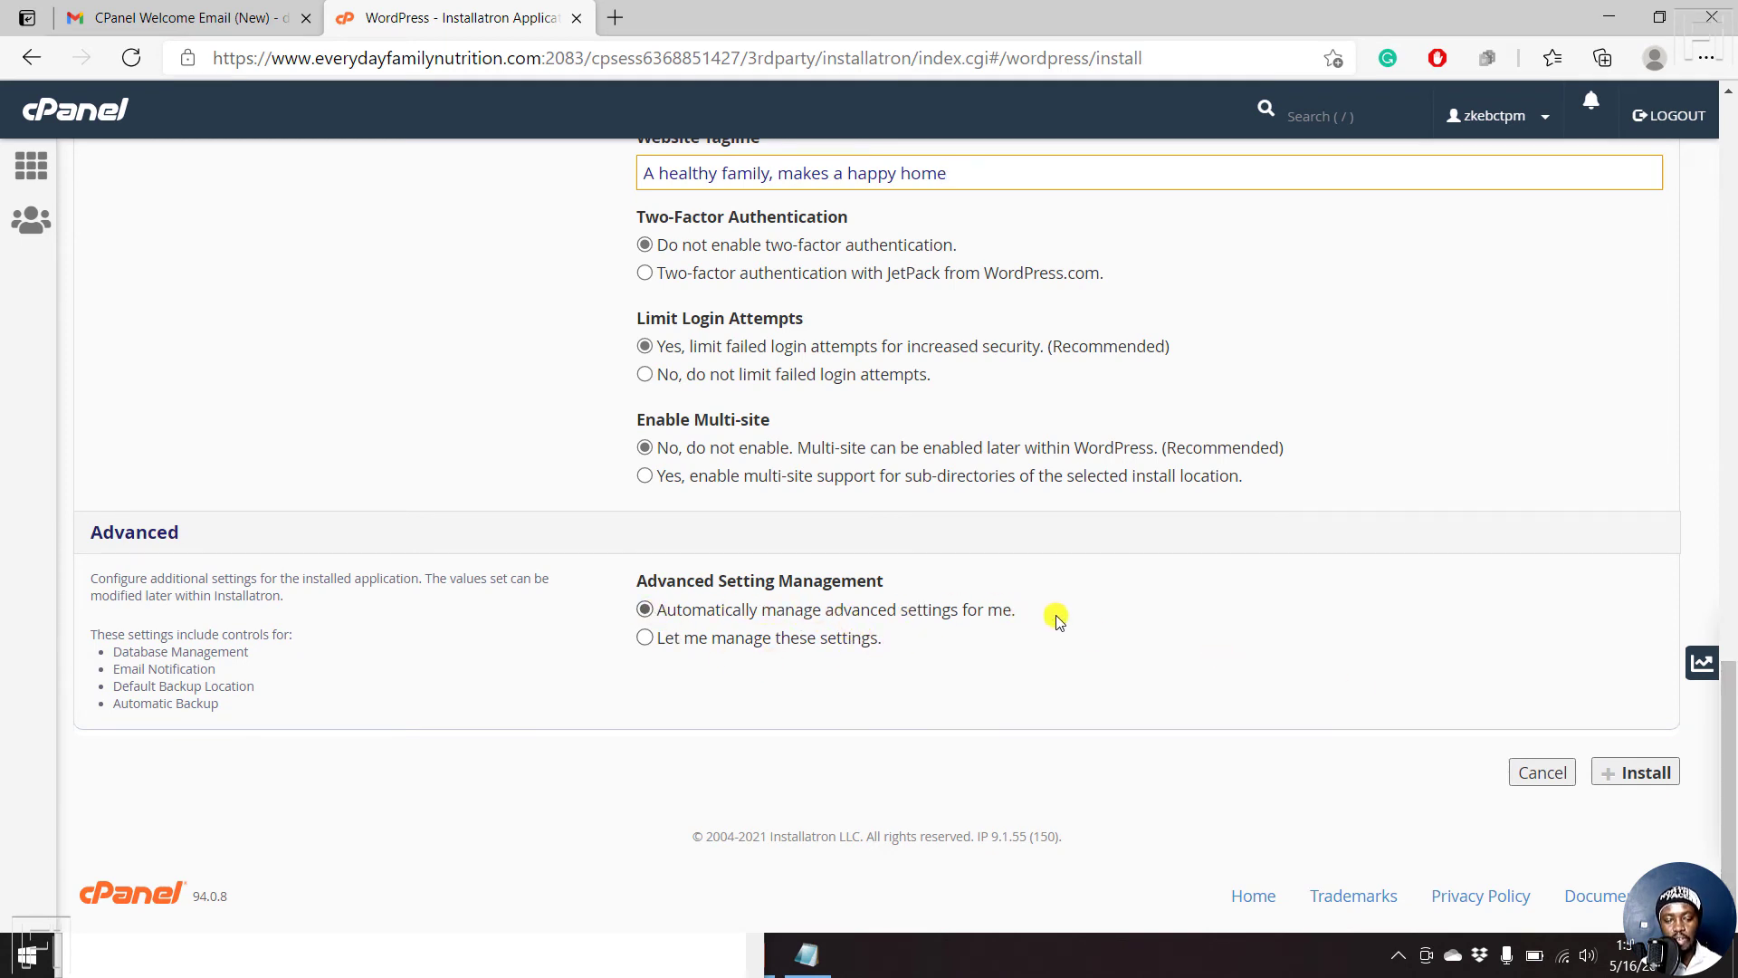
pyautogui.click(1647, 773)
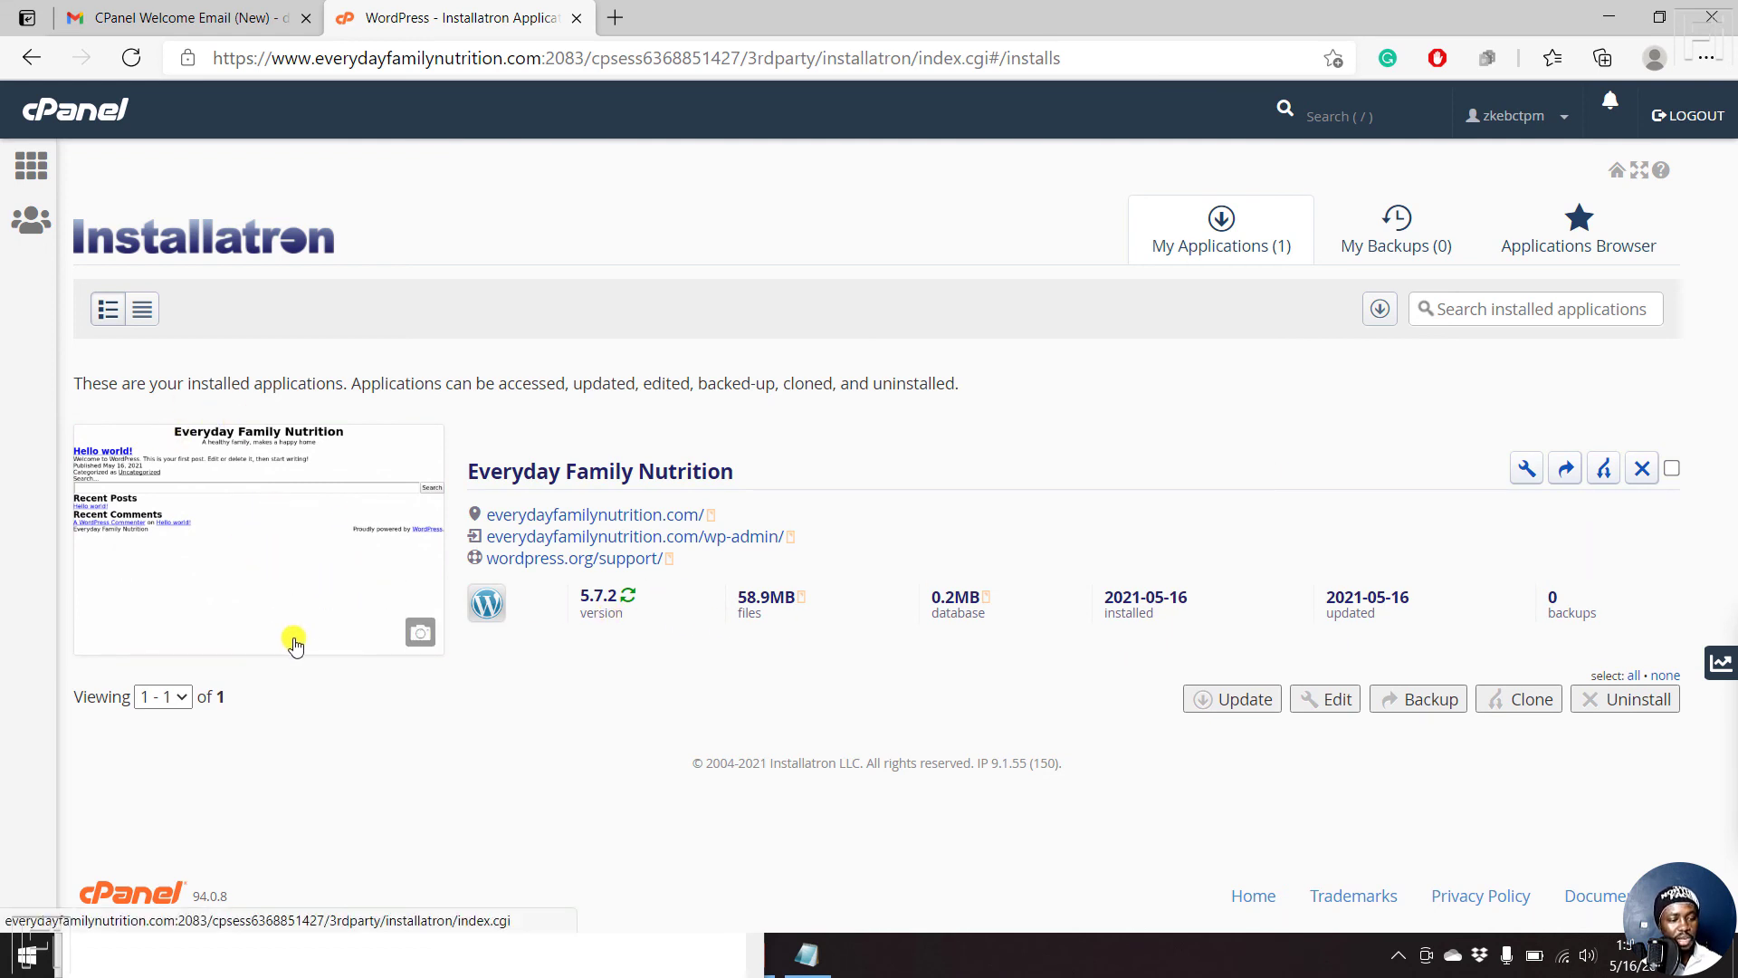
# - View the live everydayfamilynutrition.com front page in a new tab and compare it with its entry in the installed applications list
pyautogui.rightClick(649, 511)
pyautogui.click(786, 529)
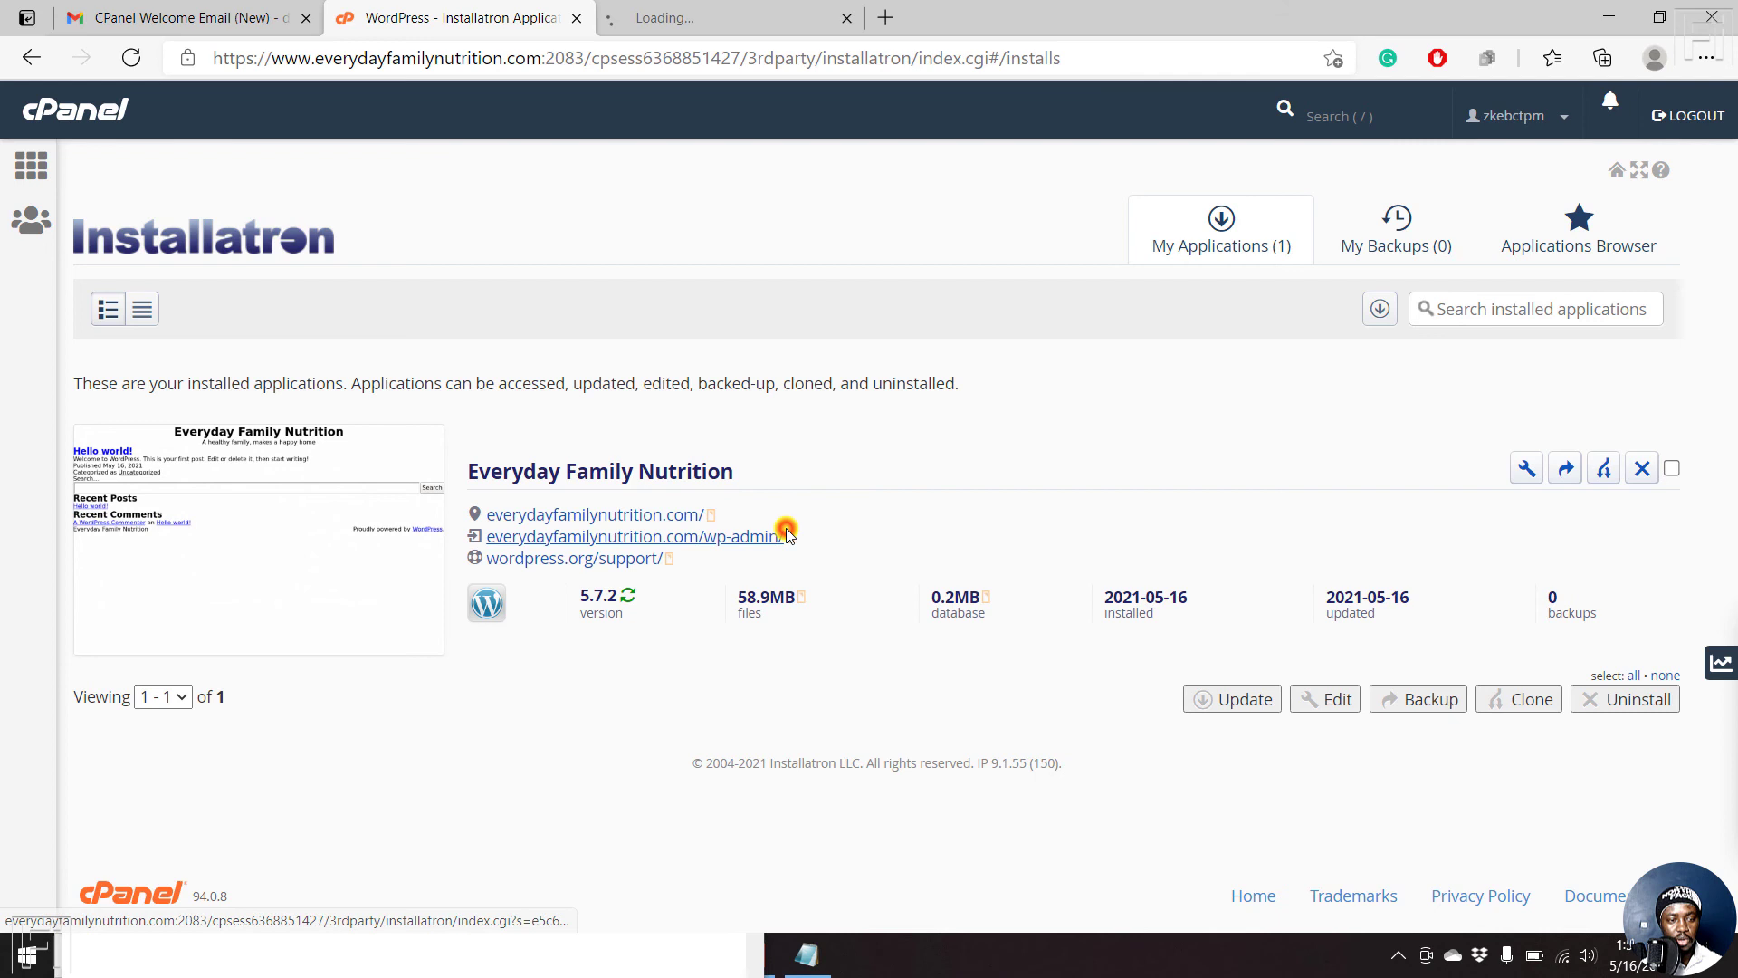
pyautogui.click(738, 18)
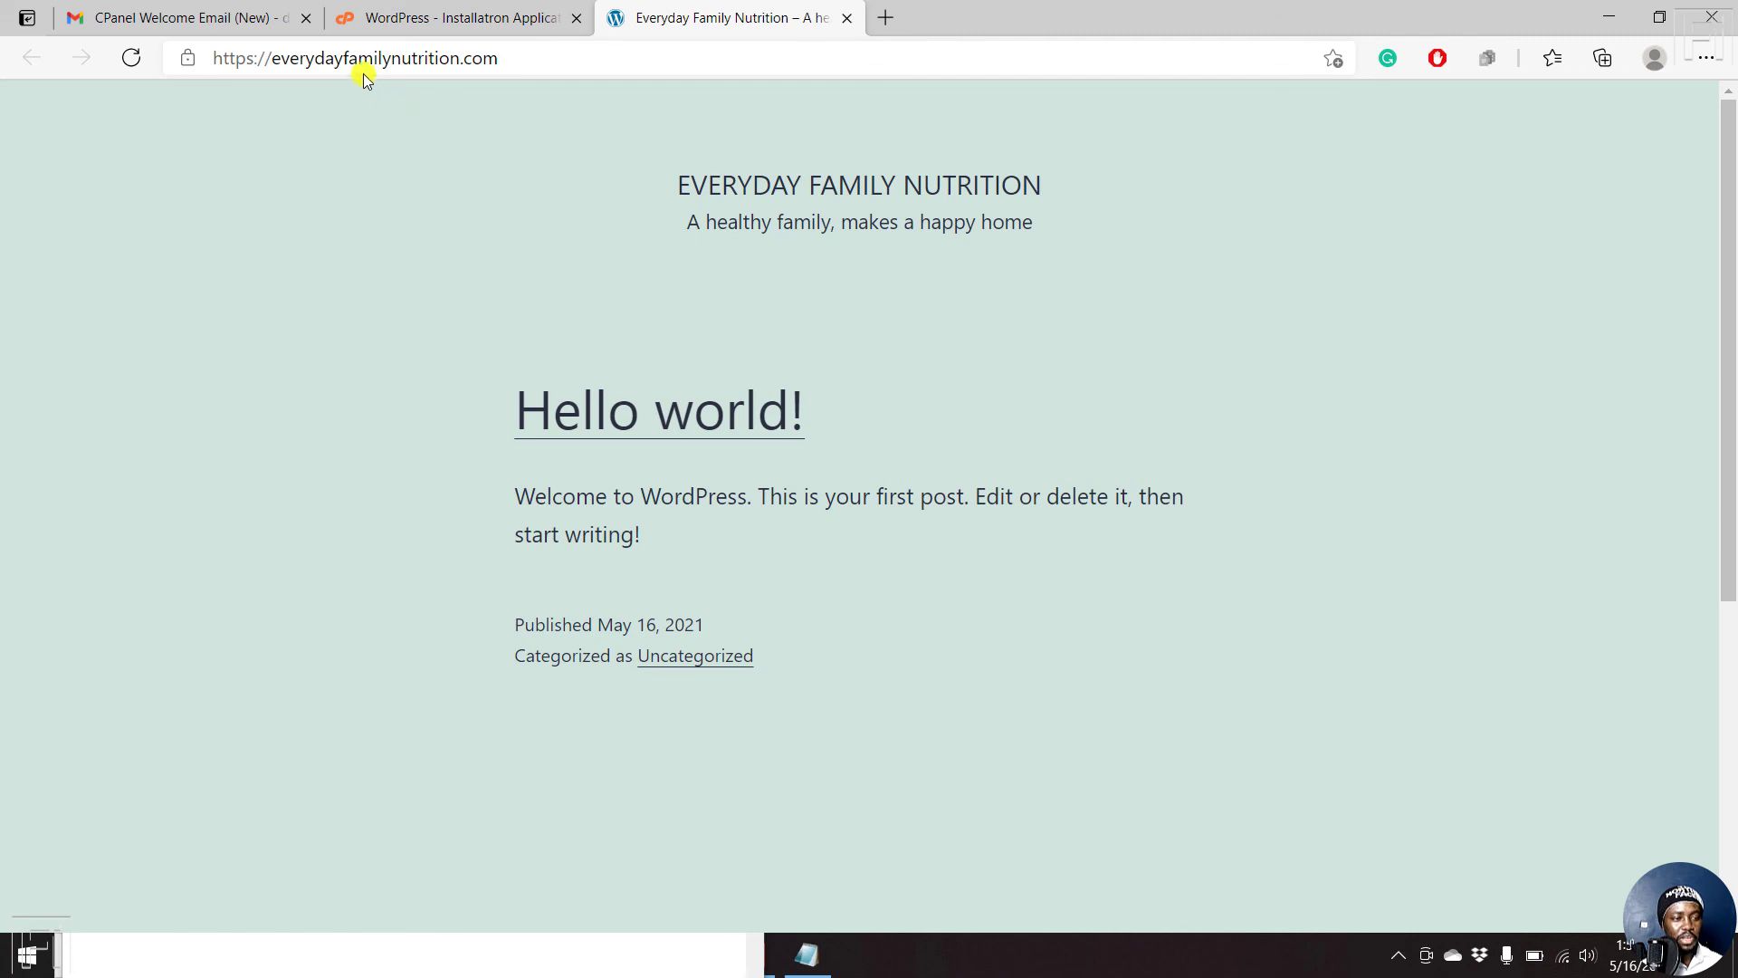
pyautogui.click(410, 27)
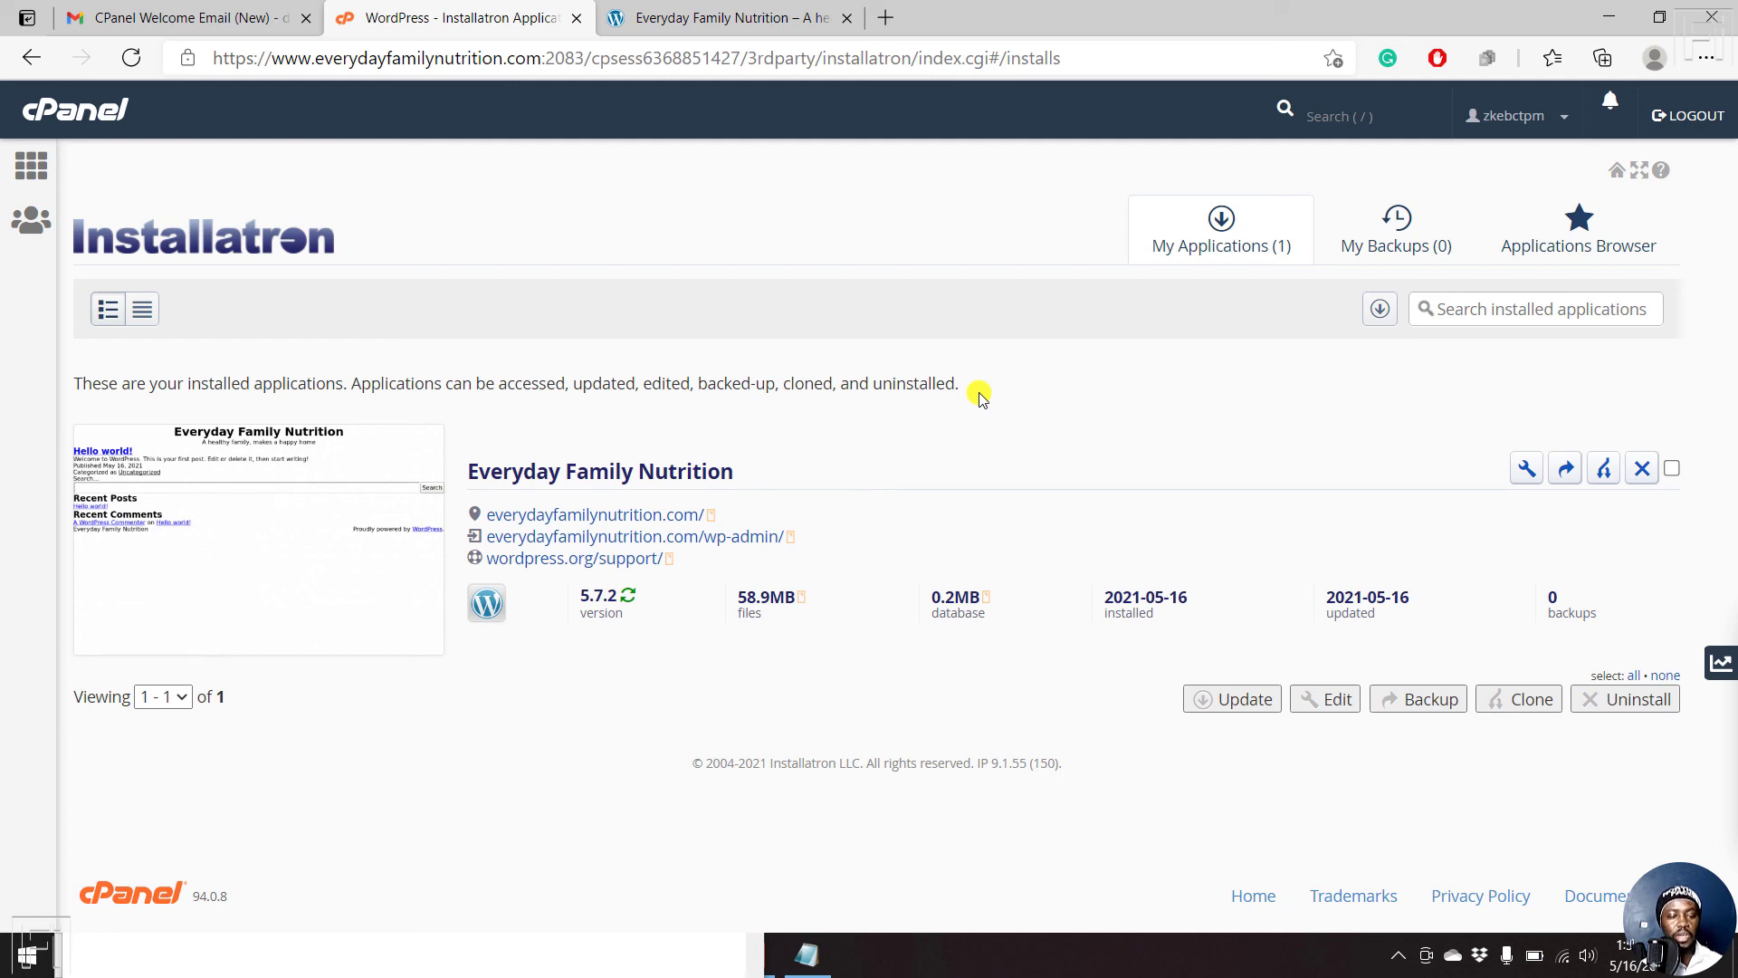
pyautogui.click(709, 18)
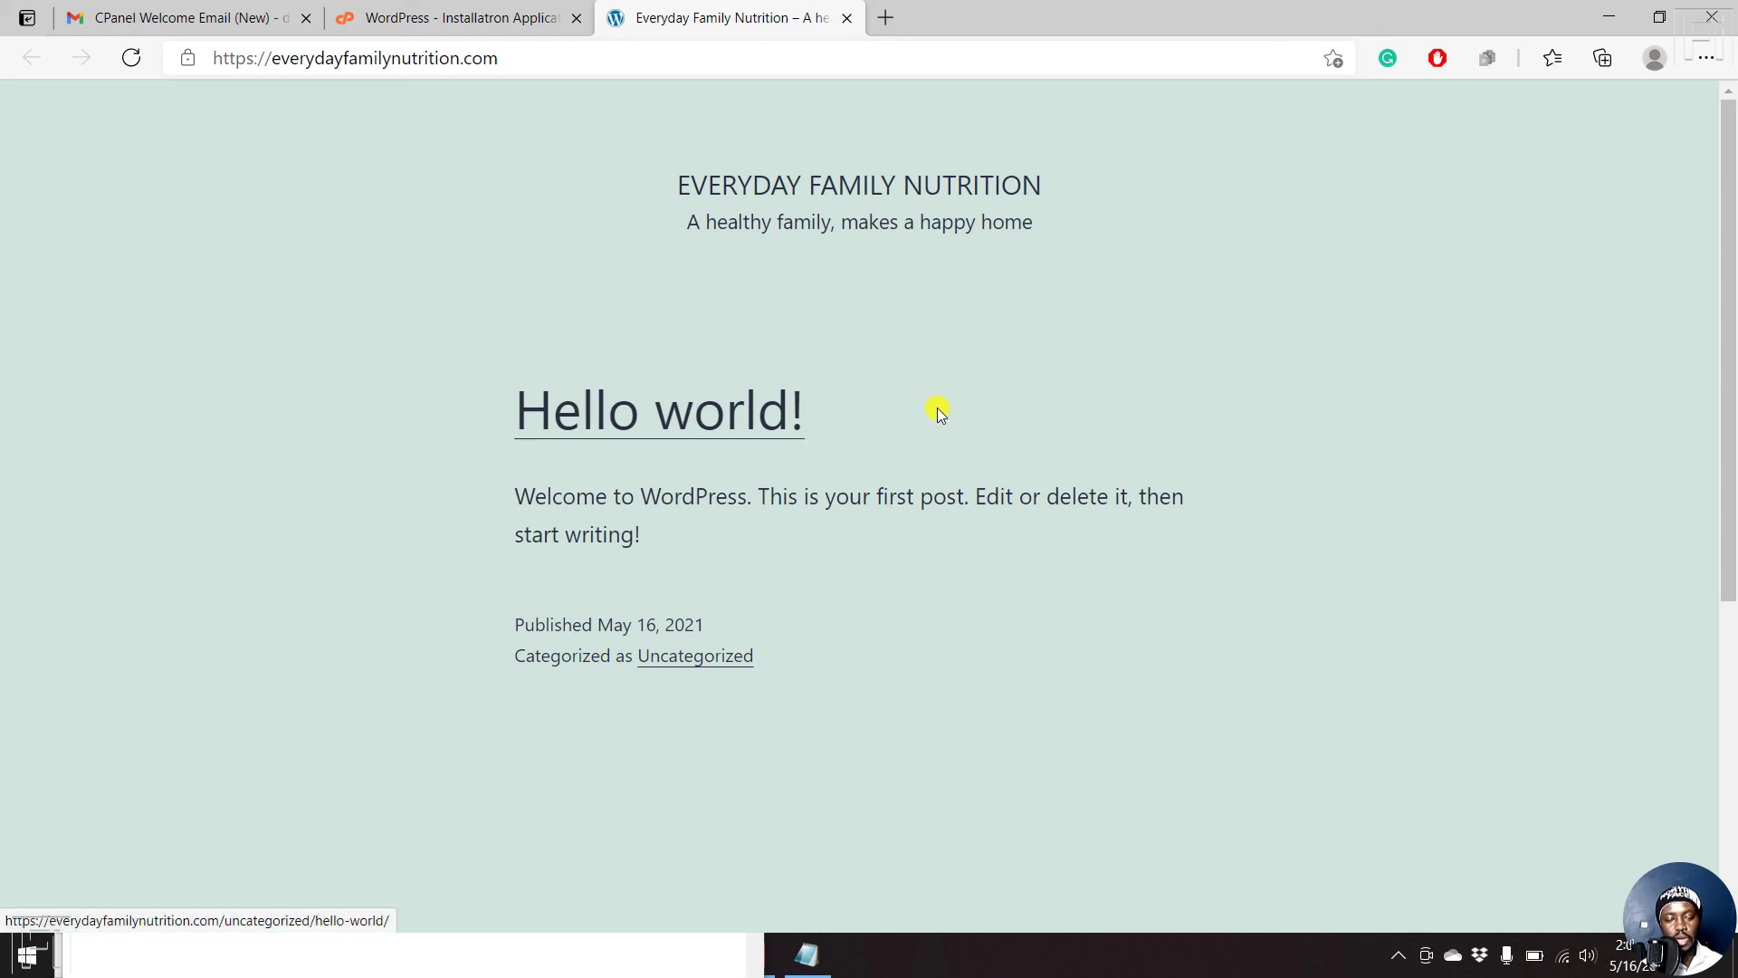
pyautogui.click(409, 17)
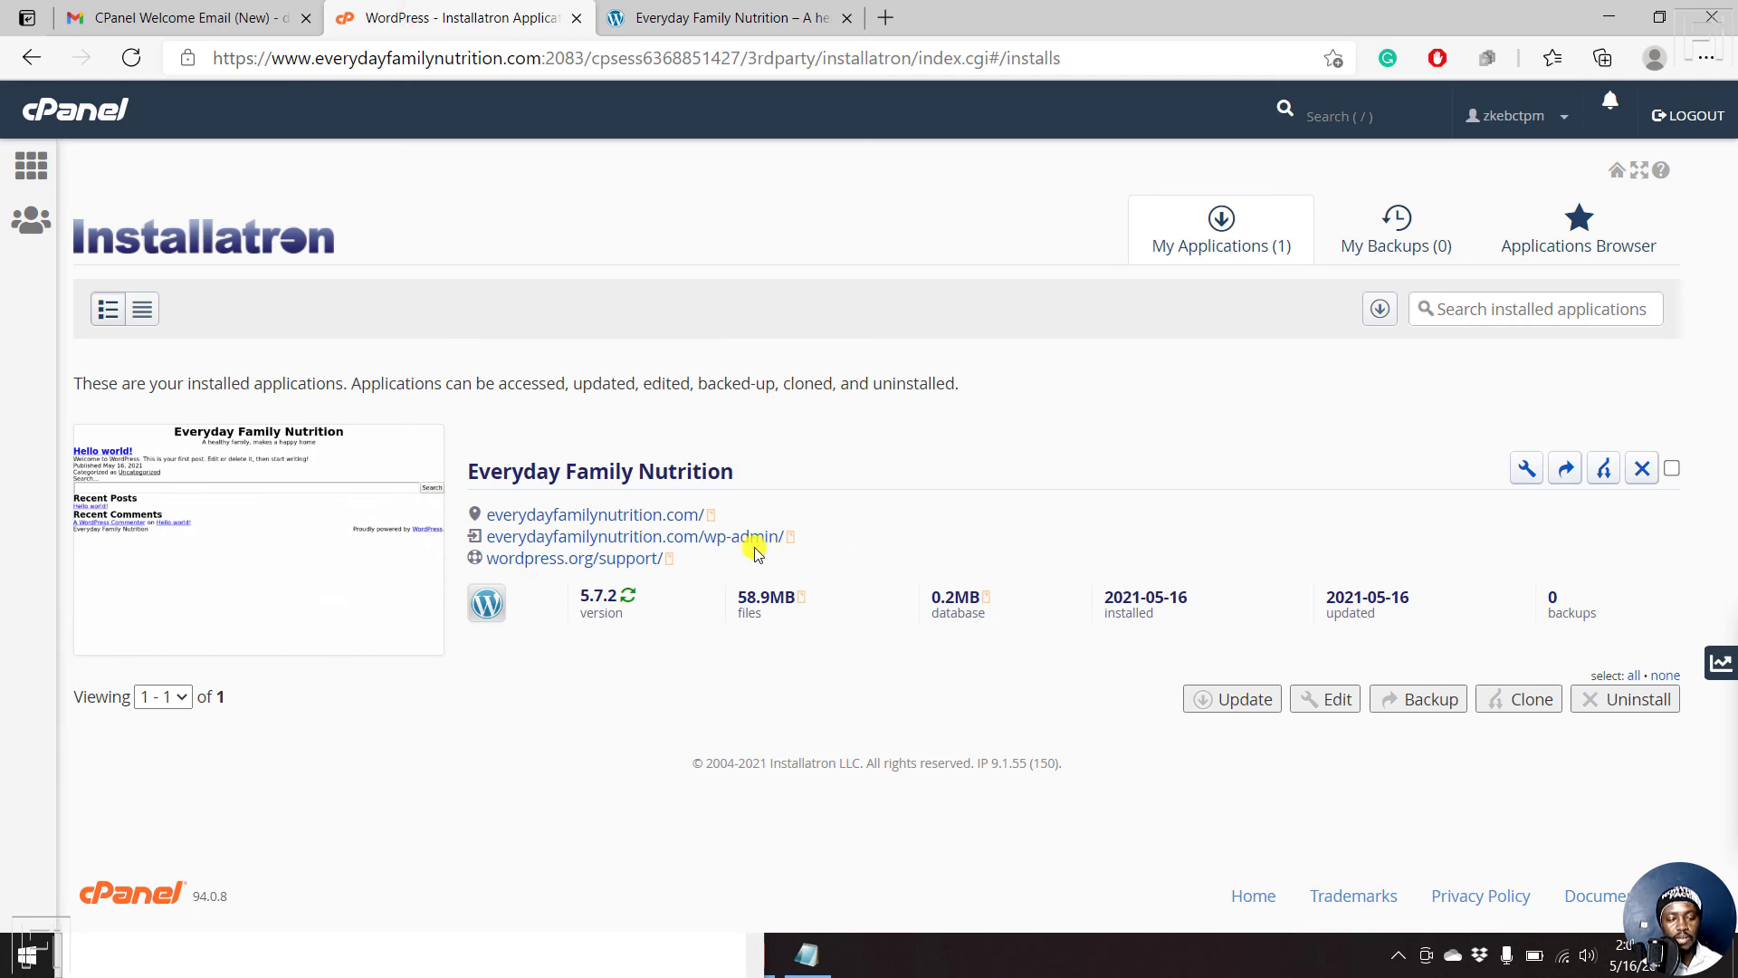